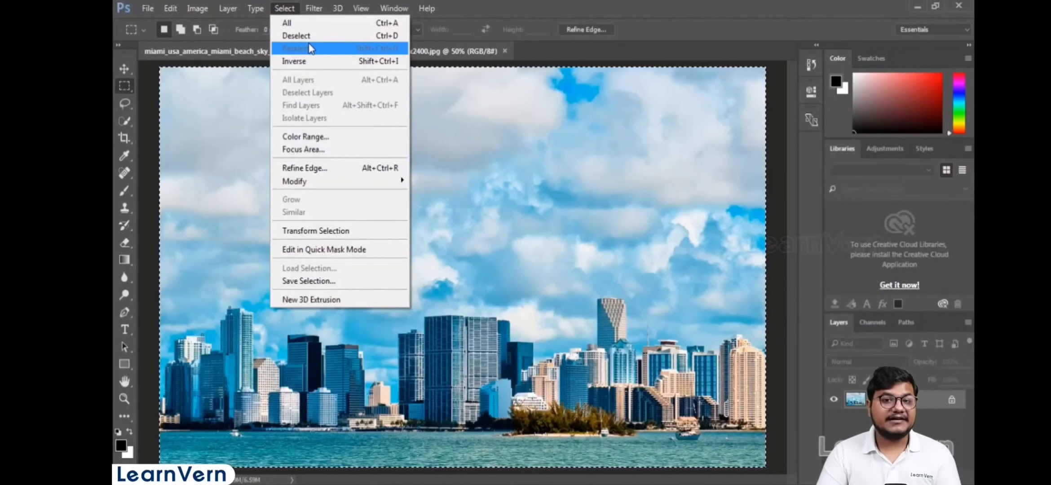
# - Deselect the whole-canvas selection, then restore it with Reselect
pyautogui.click(305, 36)
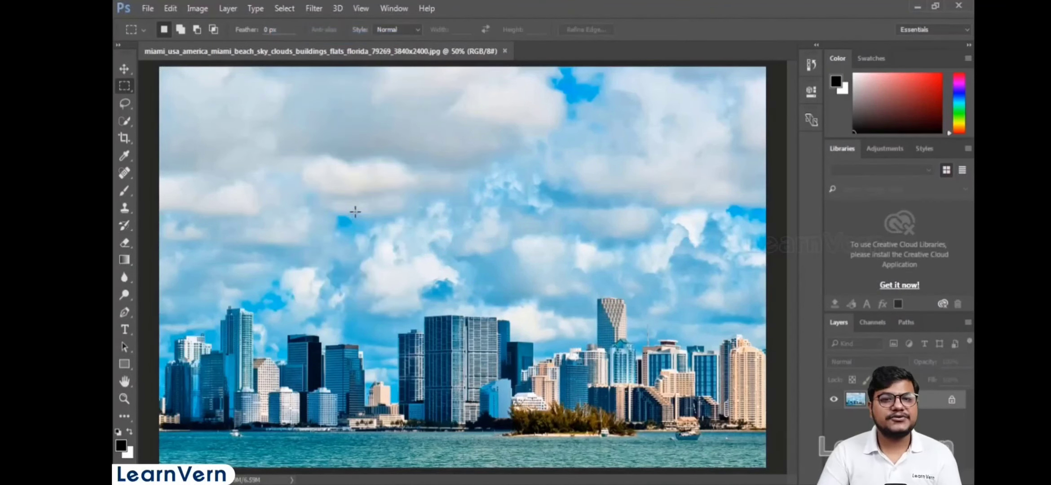
pyautogui.click(289, 14)
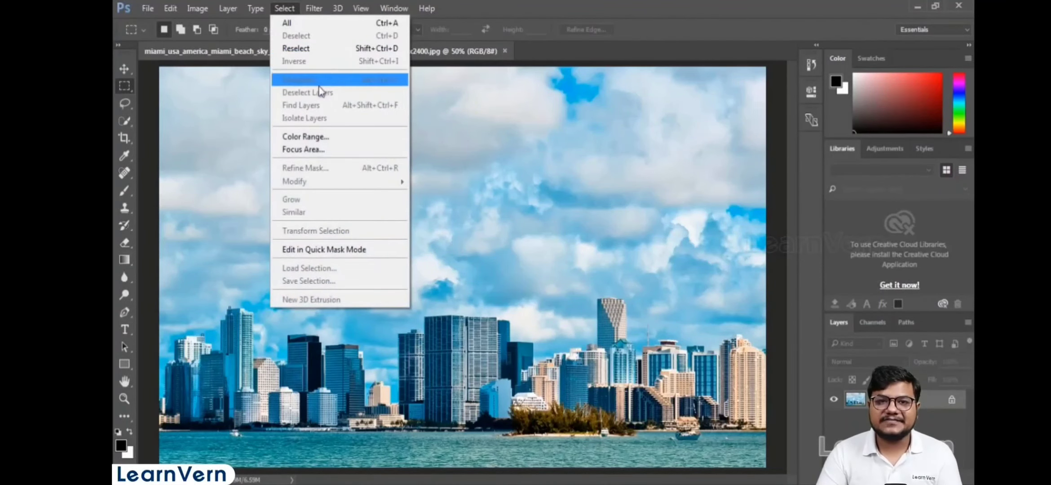
pyautogui.click(344, 53)
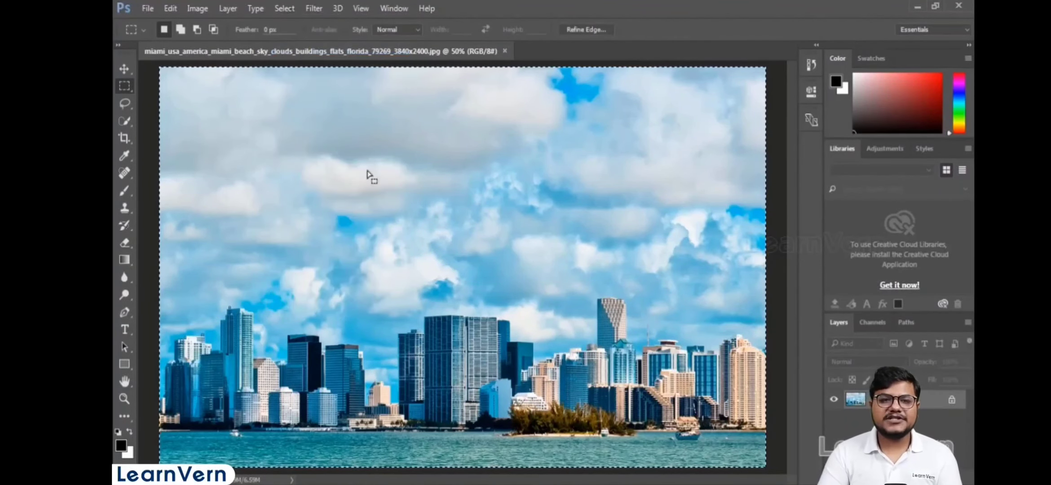
pyautogui.click(287, 9)
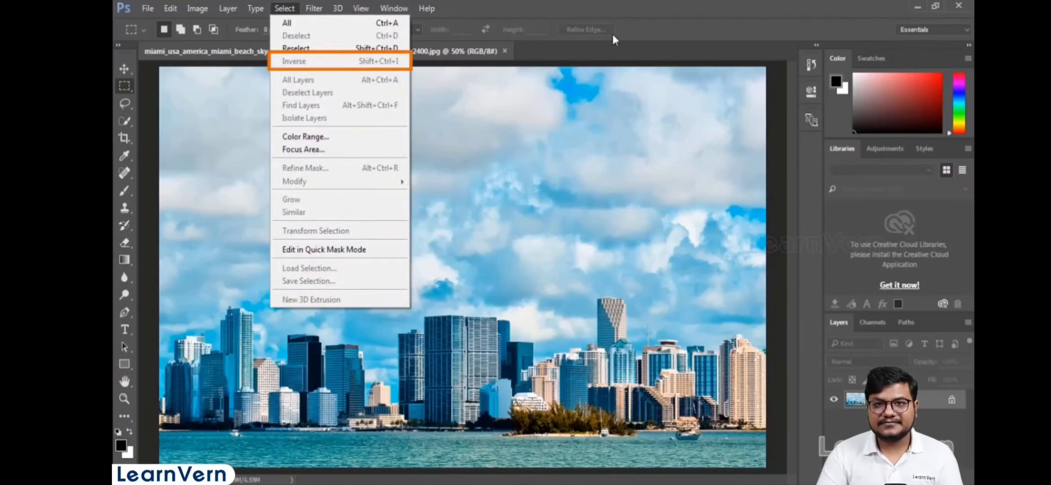
pyautogui.click(618, 6)
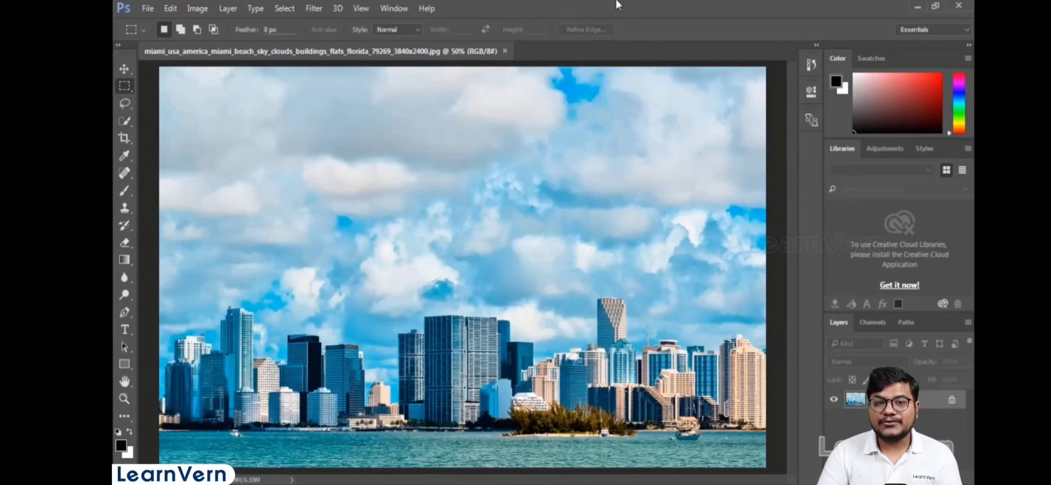
pyautogui.click(280, 9)
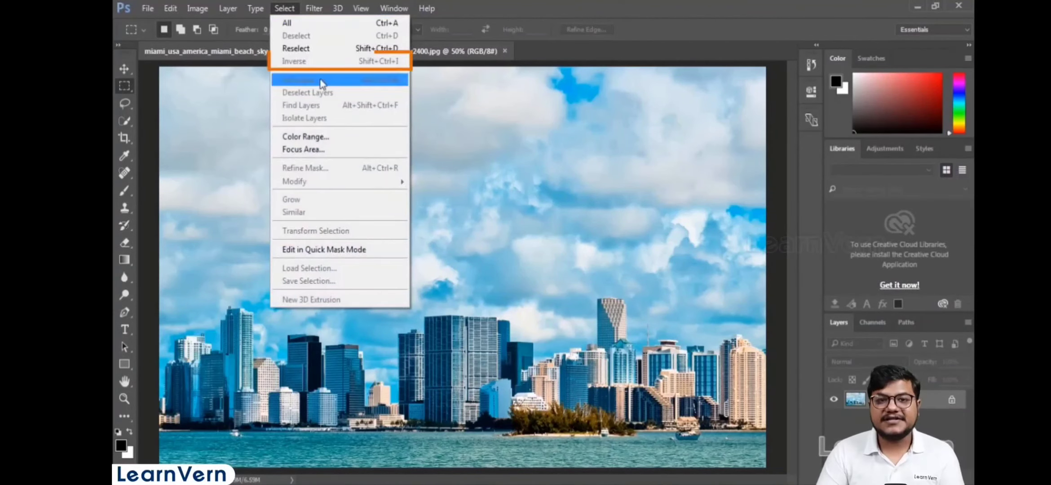
pyautogui.click(342, 58)
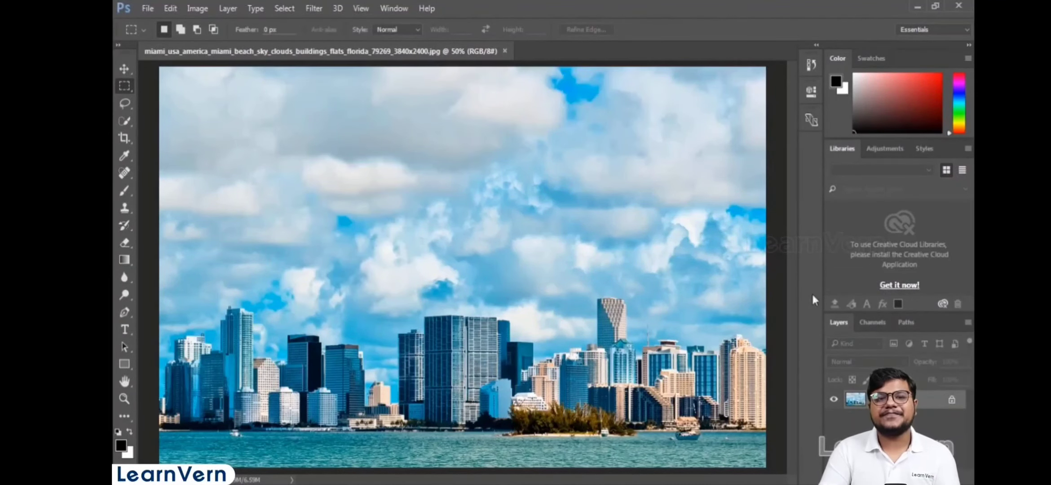
# - Draw a rectangular marquee around the central skyscrapers and invert the selection
pyautogui.moveTo(365, 277); pyautogui.dragTo(539, 438)
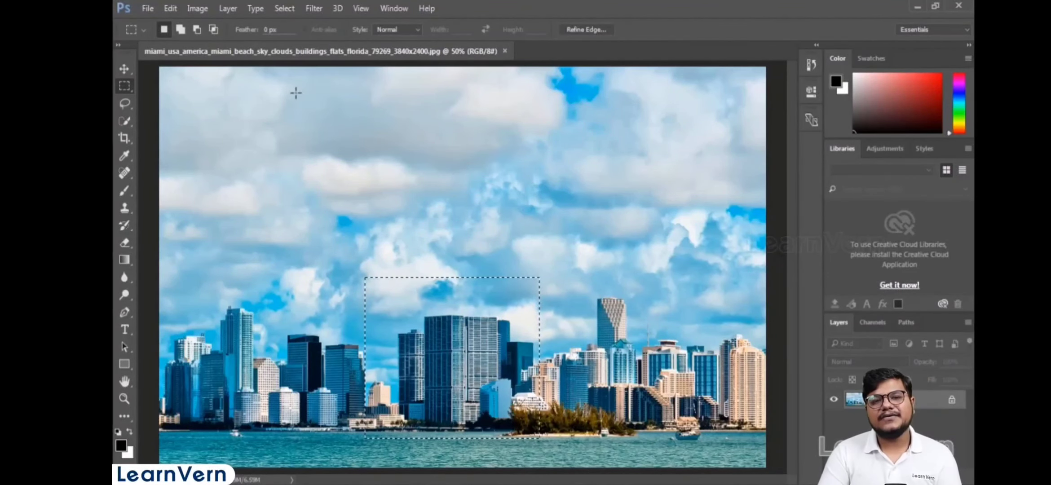
pyautogui.click(284, 9)
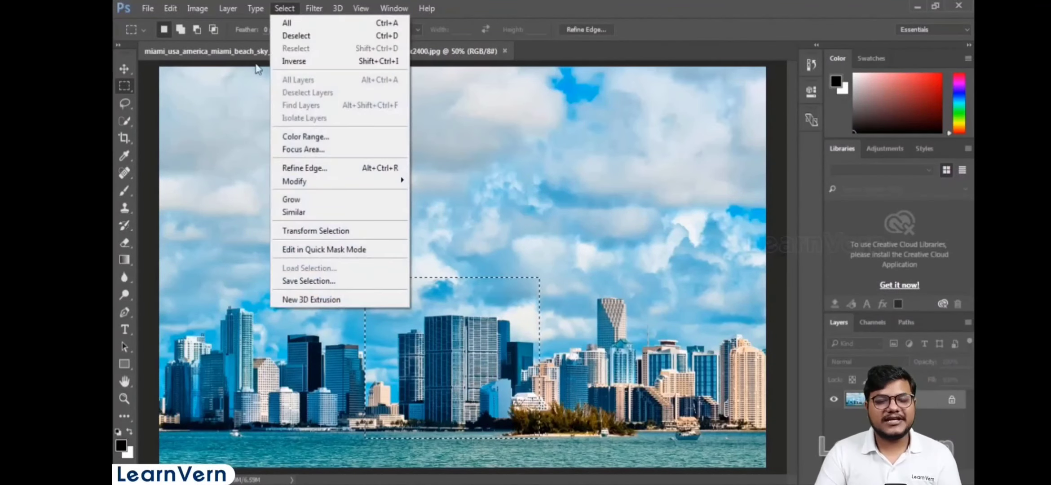
pyautogui.click(384, 67)
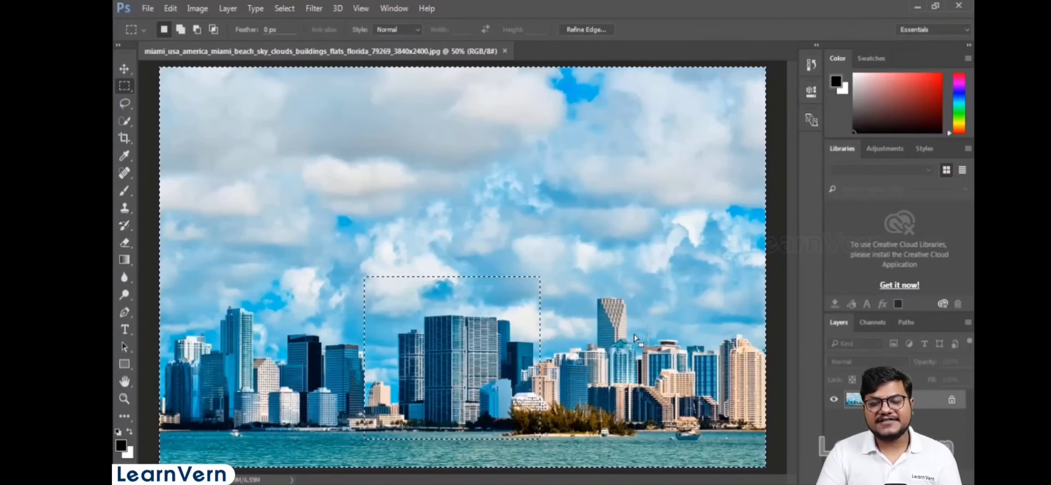
# - Switch to the Move tool and drag the inverted selection's content across the sky
pyautogui.click(127, 70)
pyautogui.click(169, 72)
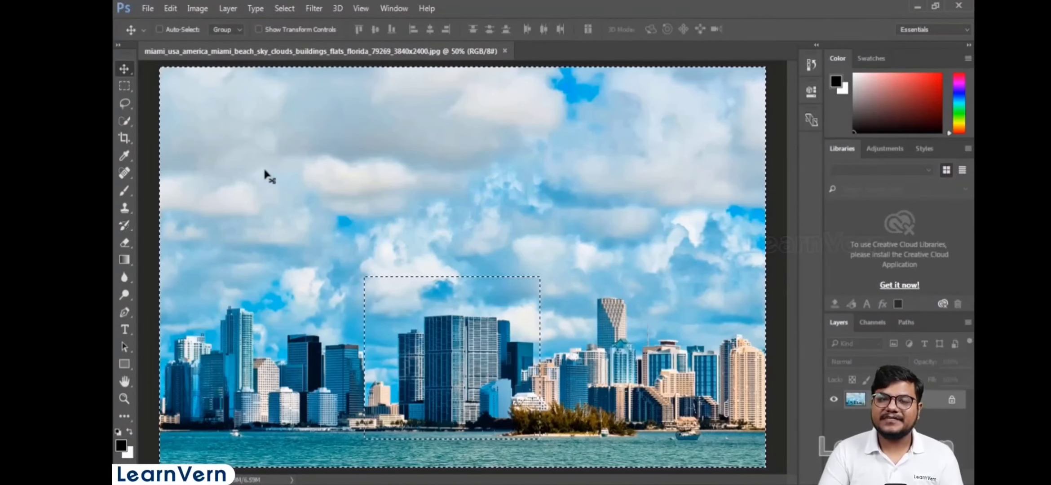
pyautogui.moveTo(288, 220); pyautogui.dragTo(375, 218)
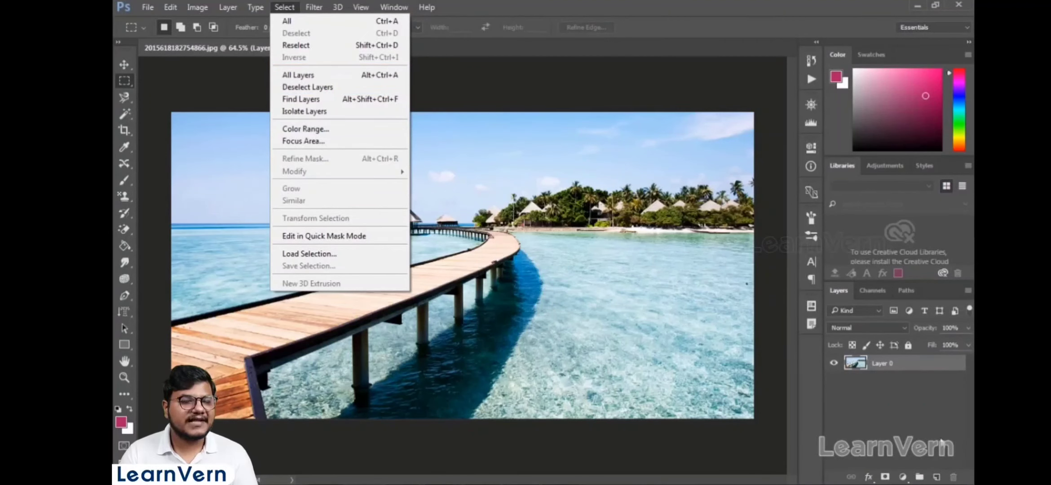
# - Add new empty layers above Layer 0 in the Layers panel
pyautogui.click(926, 412)
pyautogui.click(936, 477)
pyautogui.click(936, 477)
pyautogui.click(936, 477)
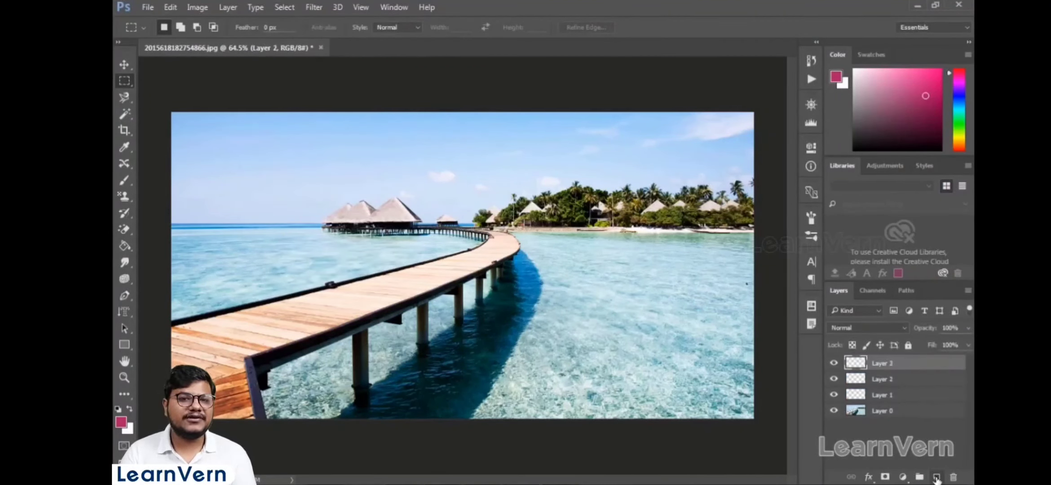
# - Select Layer 0, then select every layer with All Layers
pyautogui.click(903, 410)
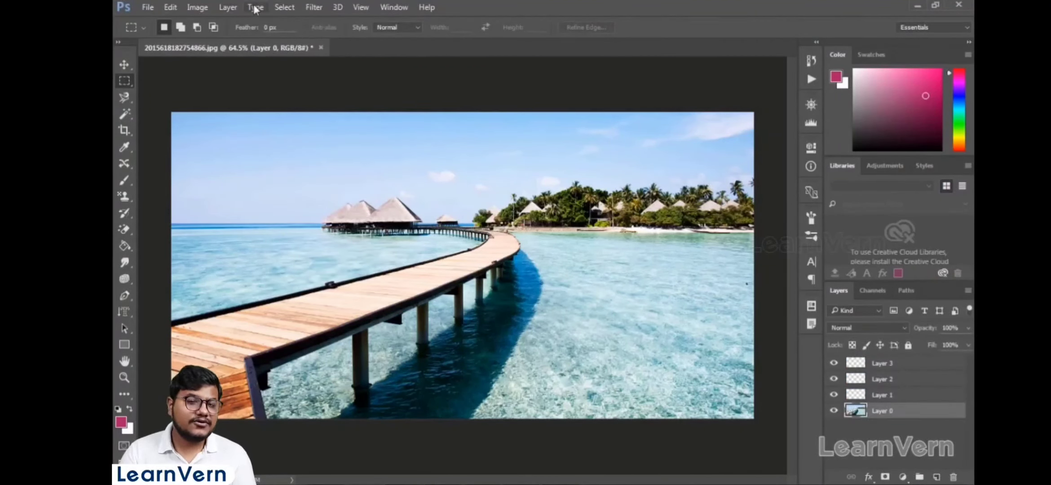
pyautogui.click(290, 8)
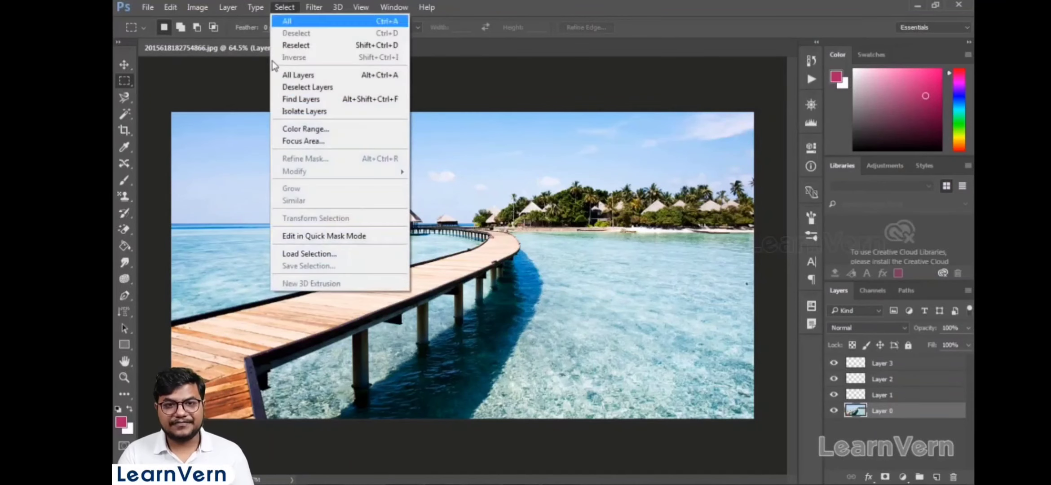
pyautogui.click(309, 76)
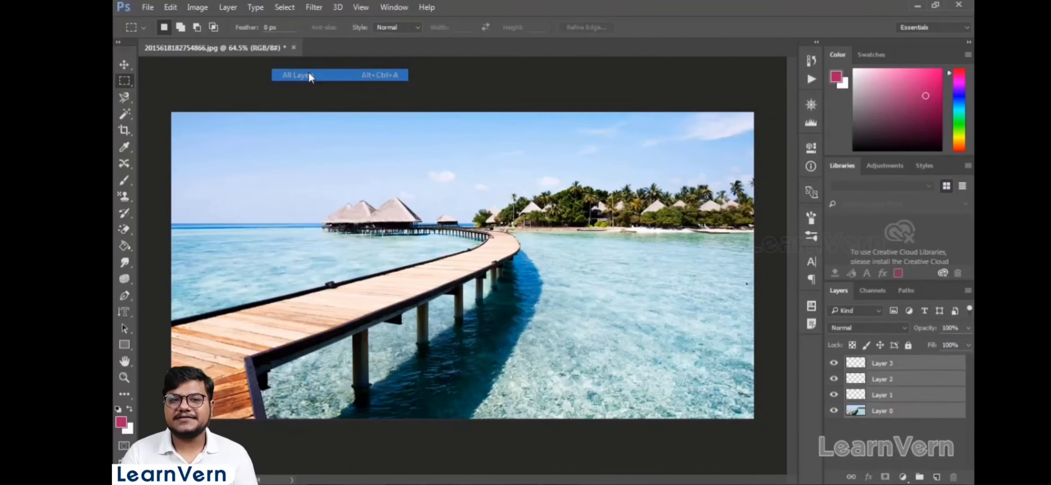
# - Deselect all layers with Deselect Layers
pyautogui.click(284, 8)
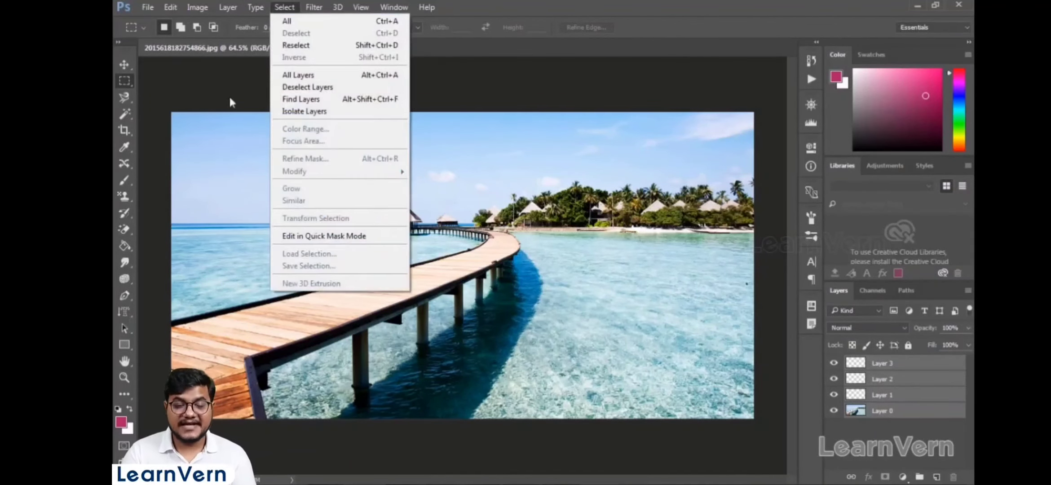
pyautogui.click(340, 88)
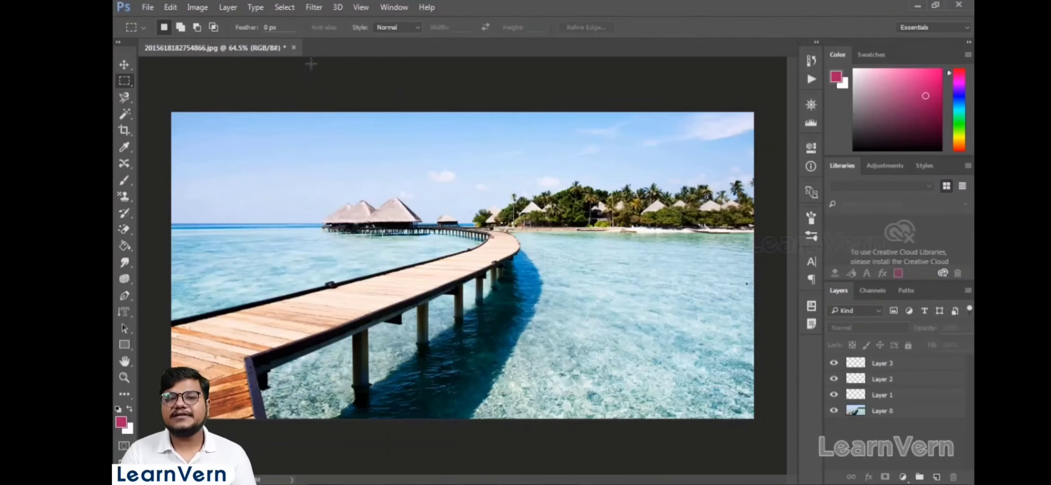
# - Open Color Range, move the dialog aside, and sample the sky colour in its preview
pyautogui.click(278, 8)
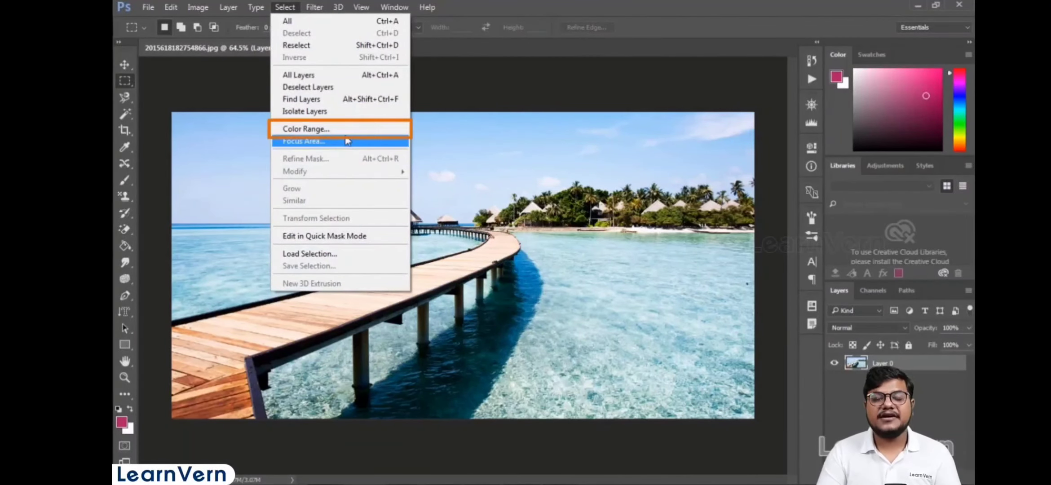
pyautogui.click(347, 130)
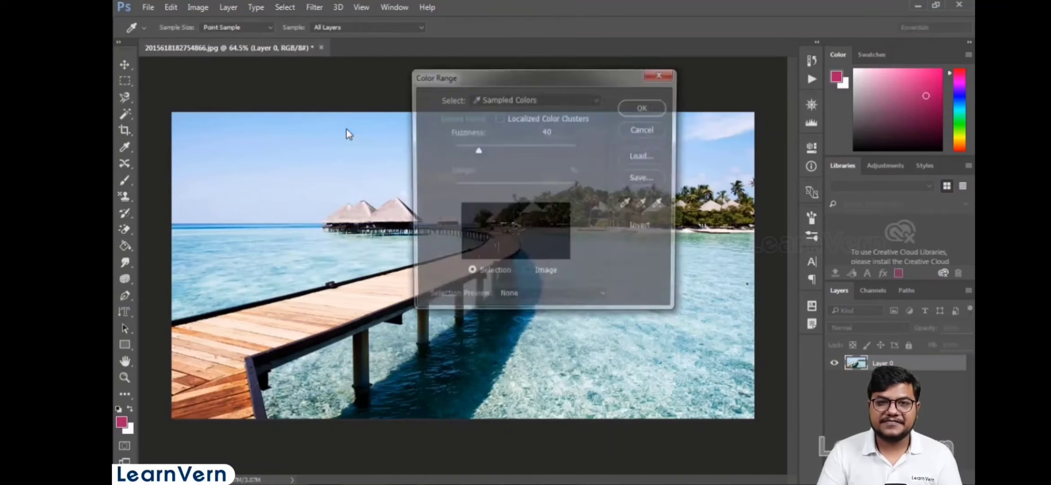
pyautogui.moveTo(538, 79); pyautogui.dragTo(646, 88)
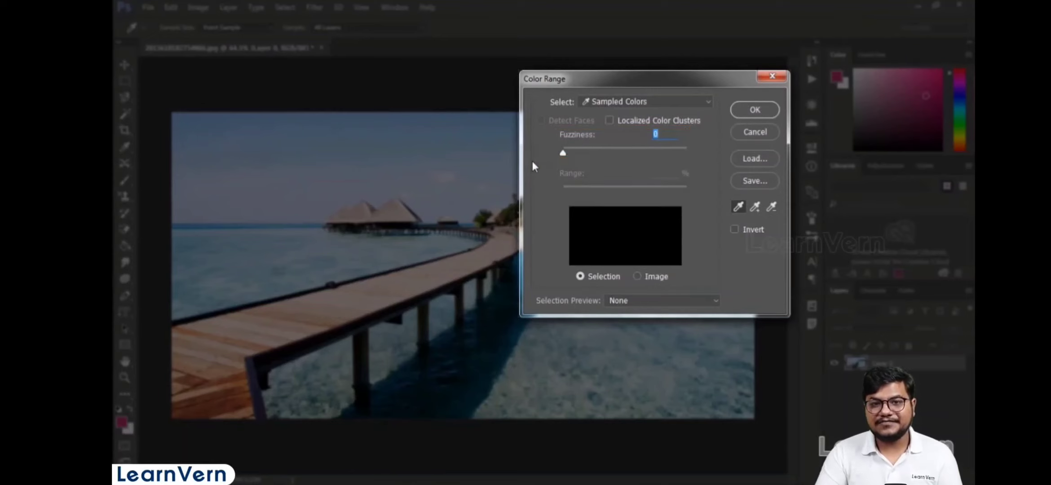
pyautogui.press('ctrl')
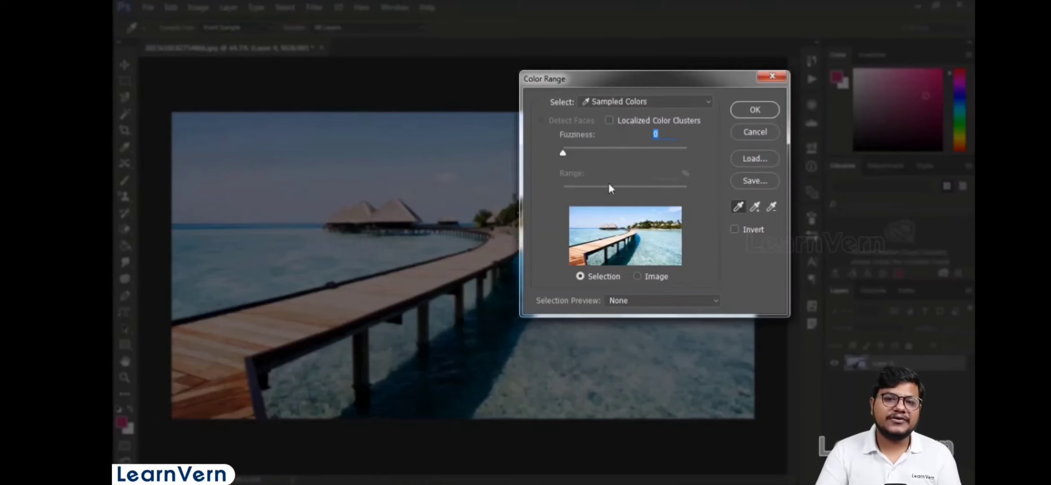
pyautogui.click(583, 214)
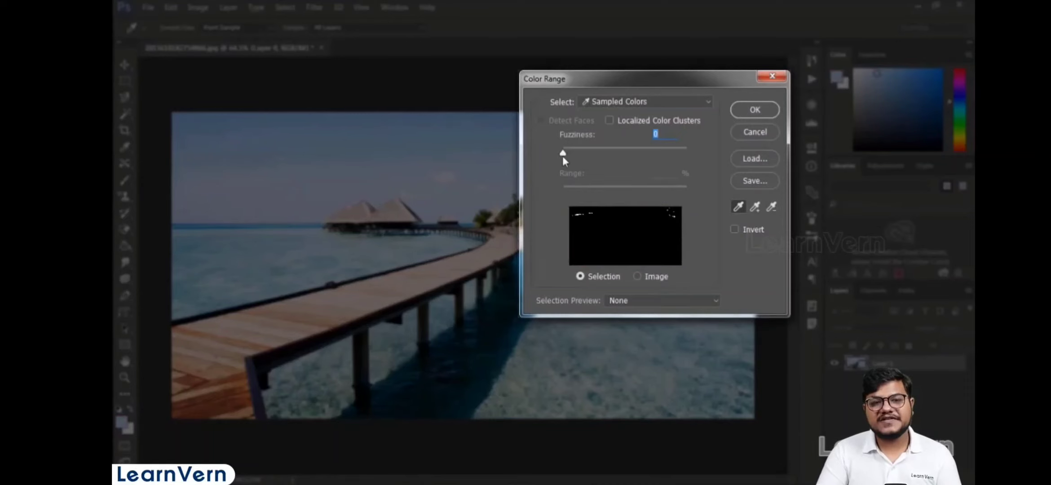
# - Set the Color Range Fuzziness to 37 and apply the selection
pyautogui.moveTo(562, 153); pyautogui.dragTo(588, 153)
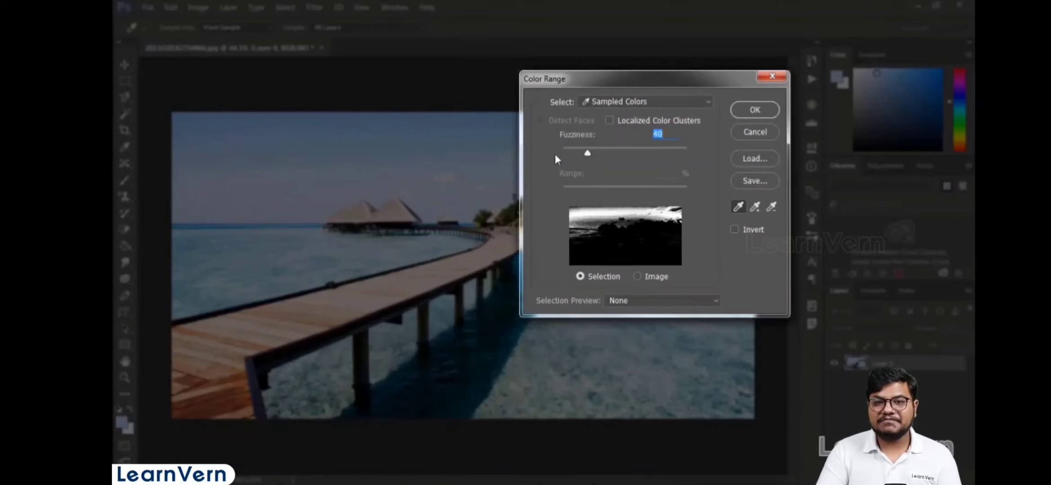
pyautogui.moveTo(587, 153)
pyautogui.mouseDown()
pyautogui.moveTo(576, 154)
pyautogui.moveTo(586, 153)
pyautogui.mouseUp()
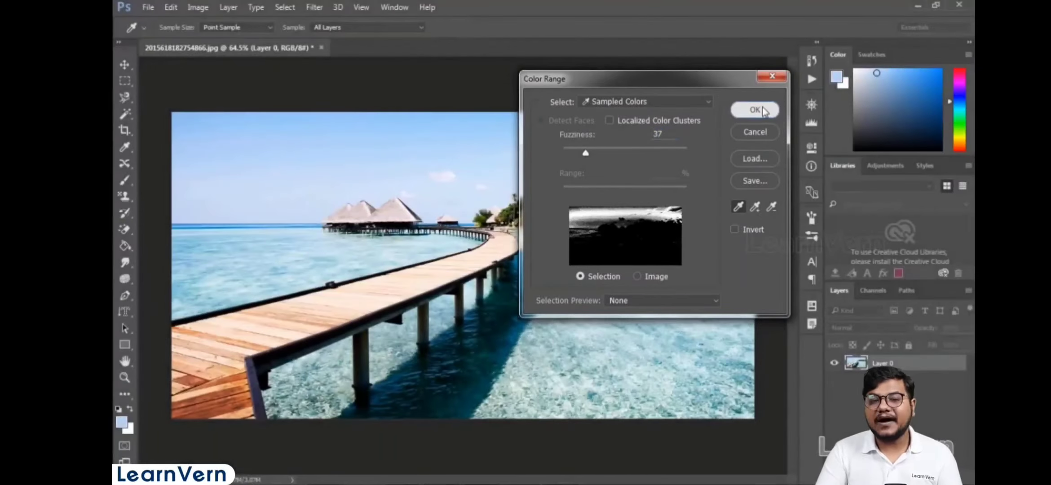
pyautogui.click(756, 110)
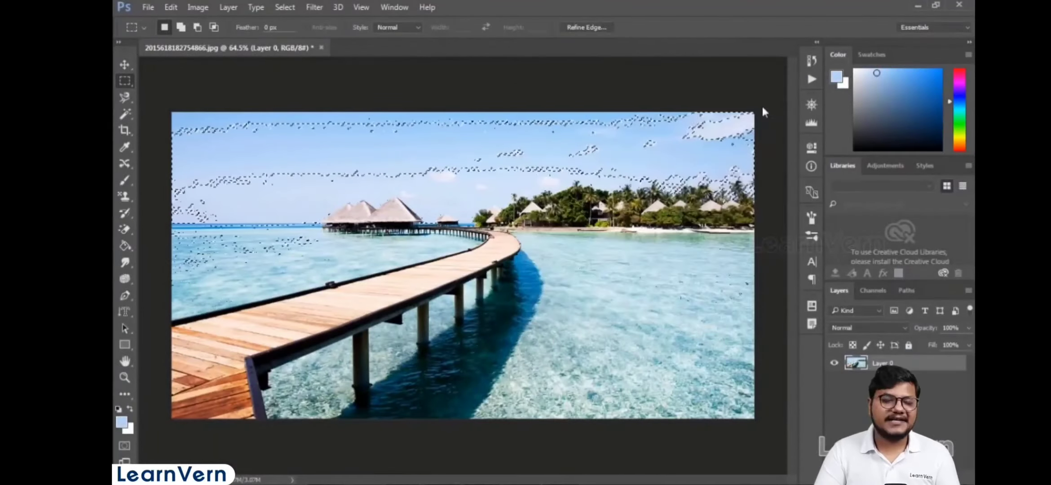
# - Open Refine Edge for a rectangular selection over the scene's centre and set Radius to 3.6 px
pyautogui.click(470, 142)
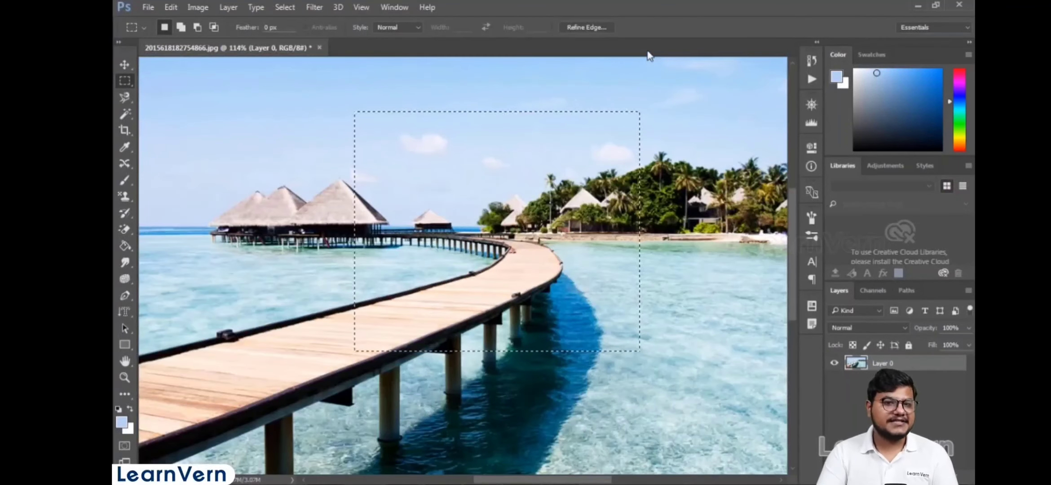
pyautogui.click(284, 8)
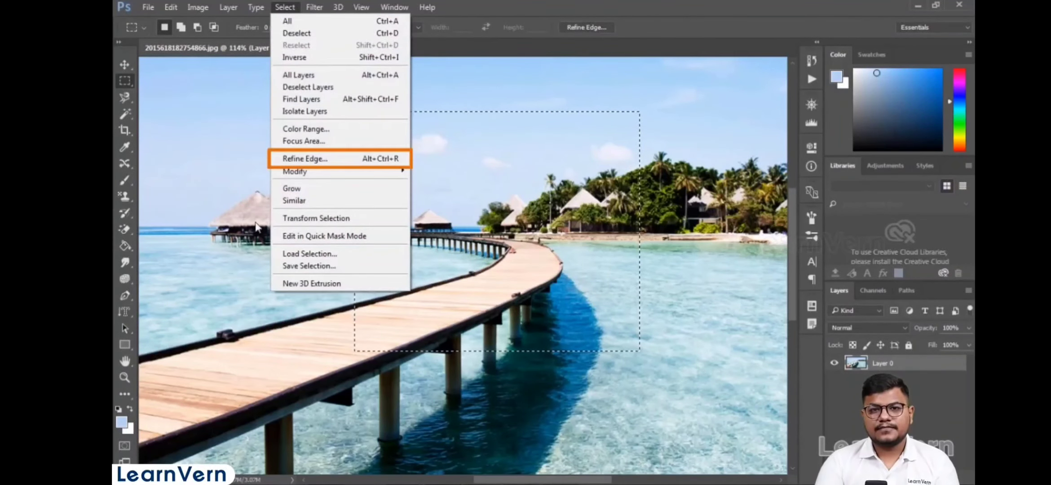
pyautogui.click(305, 159)
pyautogui.moveTo(394, 78); pyautogui.dragTo(824, 53)
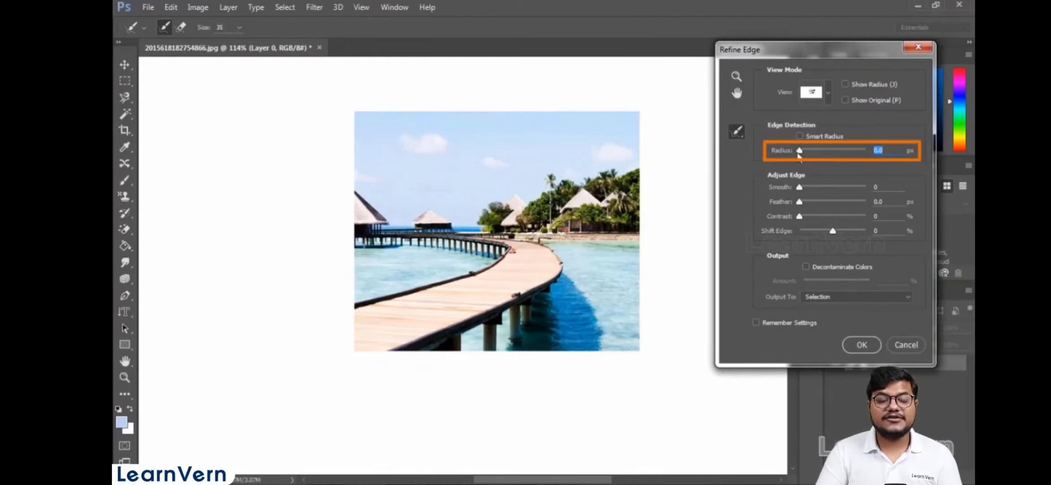
pyautogui.moveTo(805, 153); pyautogui.dragTo(813, 152)
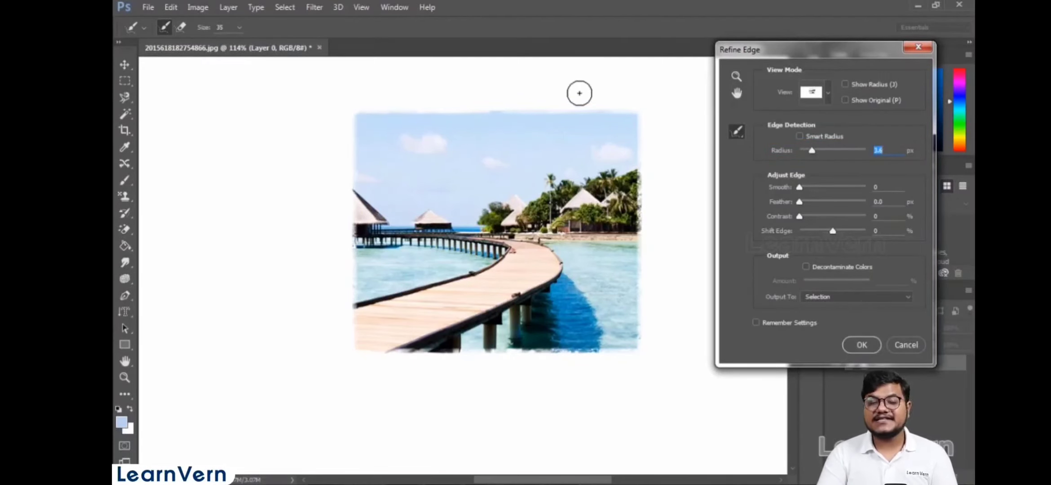
# - Set Smooth to about 29, Feather 3.4 px, Contrast 69% and Shift Edge +19%, then apply Refine Edge
pyautogui.moveTo(798, 187); pyautogui.dragTo(836, 215)
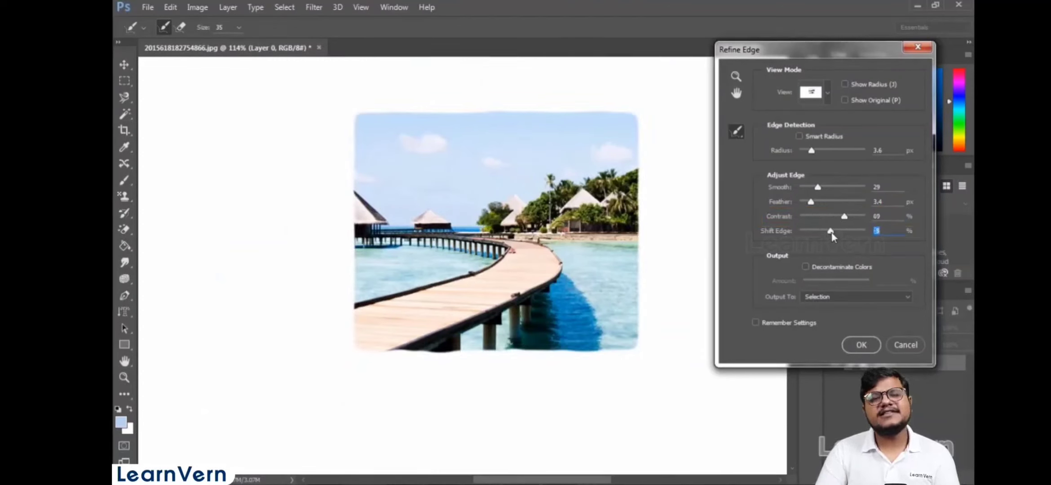
pyautogui.moveTo(832, 233)
pyautogui.mouseDown()
pyautogui.moveTo(844, 232)
pyautogui.moveTo(807, 230)
pyautogui.moveTo(844, 233)
pyautogui.mouseUp()
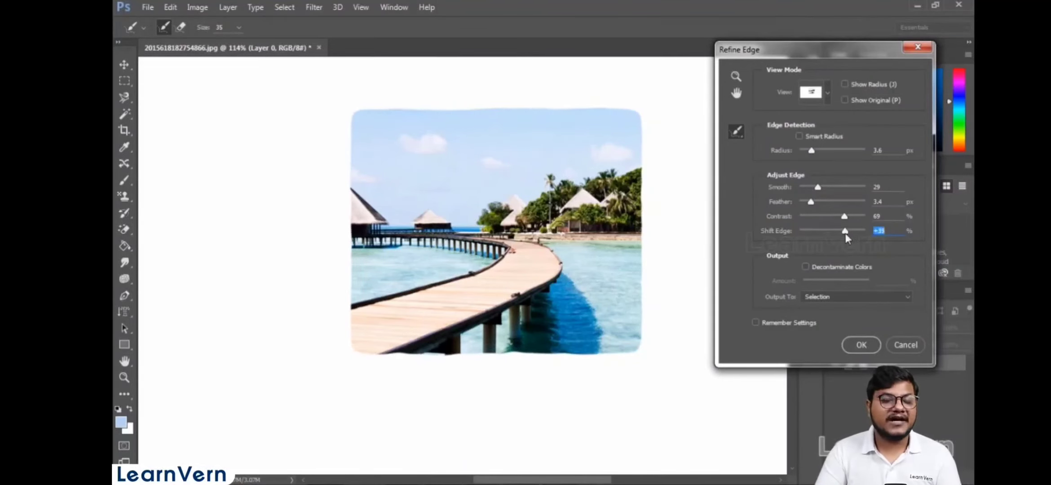
pyautogui.moveTo(817, 188); pyautogui.dragTo(832, 188)
pyautogui.click(865, 346)
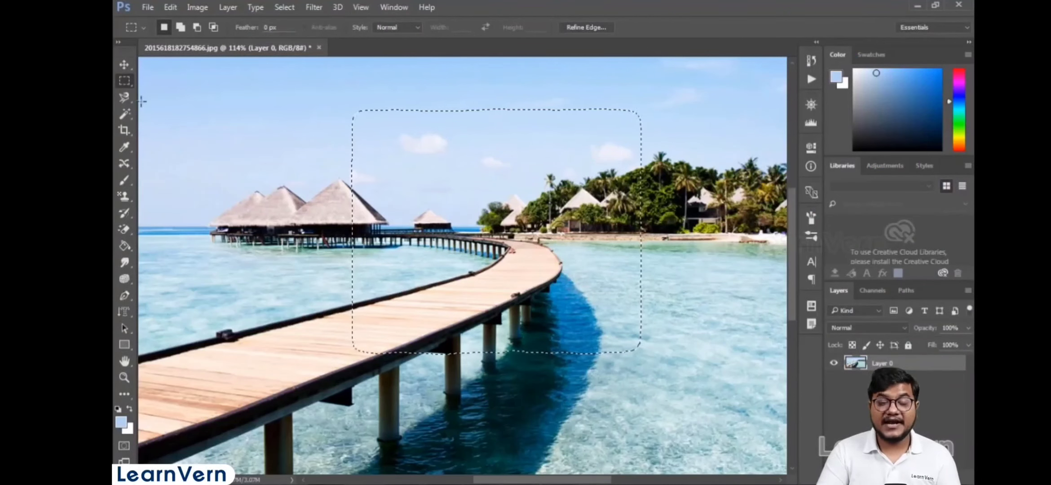
# - Try moving the refined selection's content with the Move tool, then undo the move
pyautogui.click(124, 64)
pyautogui.moveTo(392, 146); pyautogui.dragTo(502, 190)
pyautogui.hotkey('ctrl', 'z')
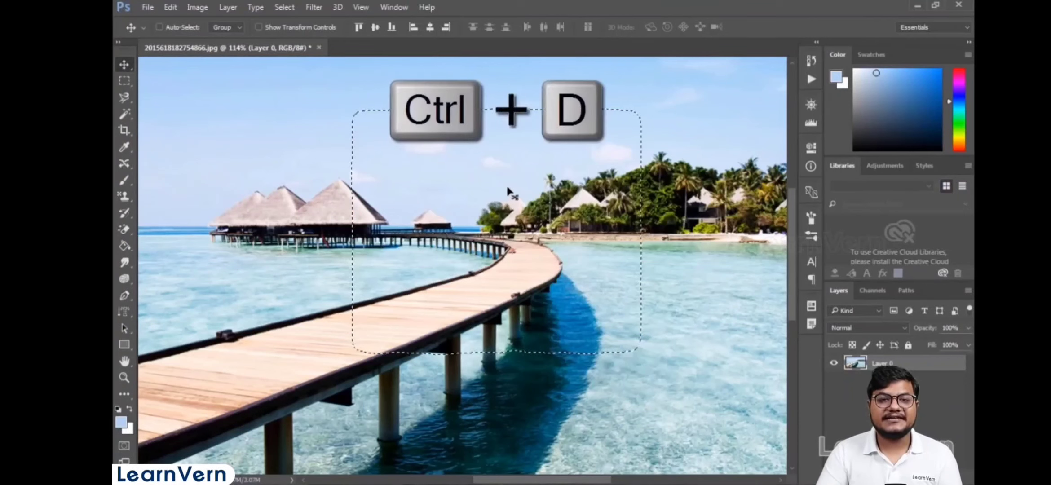
# - Deselect the refined selection
pyautogui.hotkey('ctrl', 'd')
pyautogui.click(291, 8)
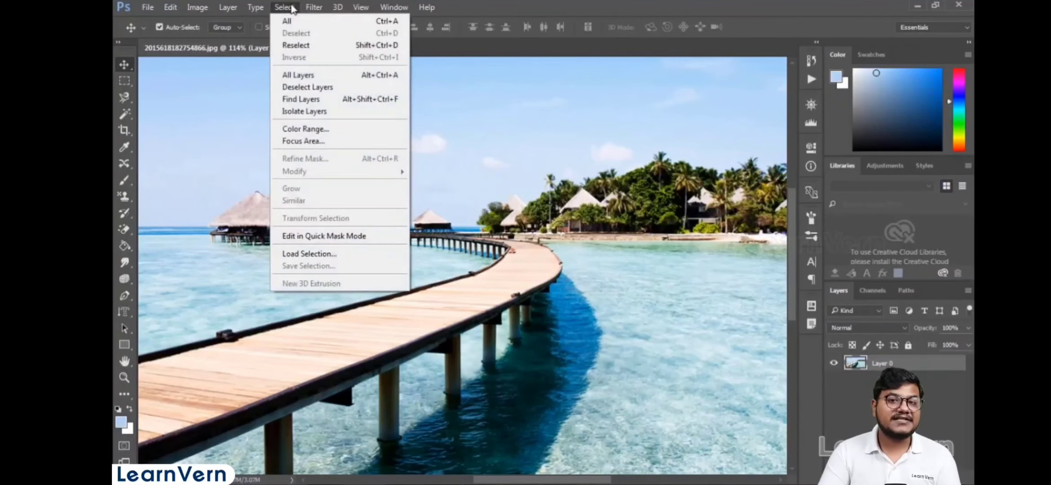
pyautogui.click(552, 4)
# - Draw a small rectangular marquee around a cloud in the sky and apply Grow to it
pyautogui.click(124, 81)
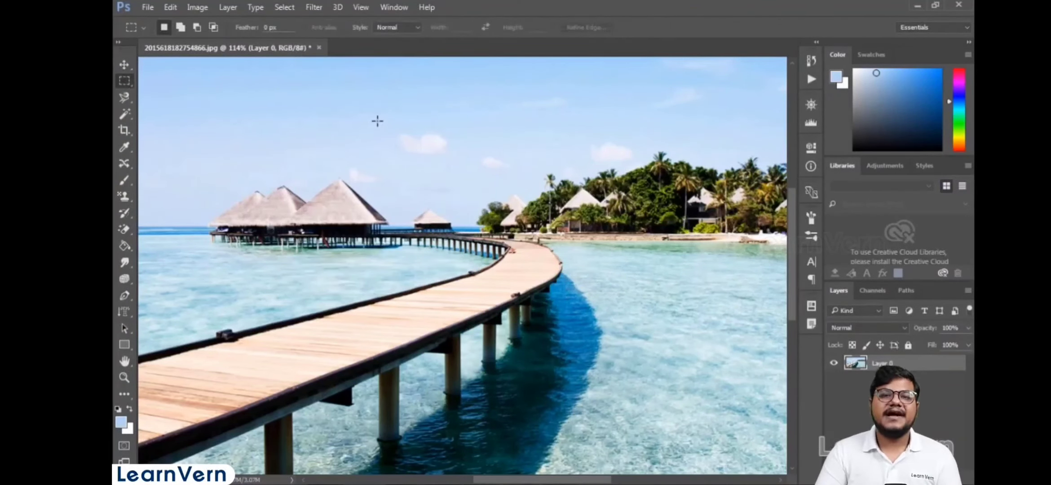
pyautogui.moveTo(377, 121); pyautogui.dragTo(465, 158)
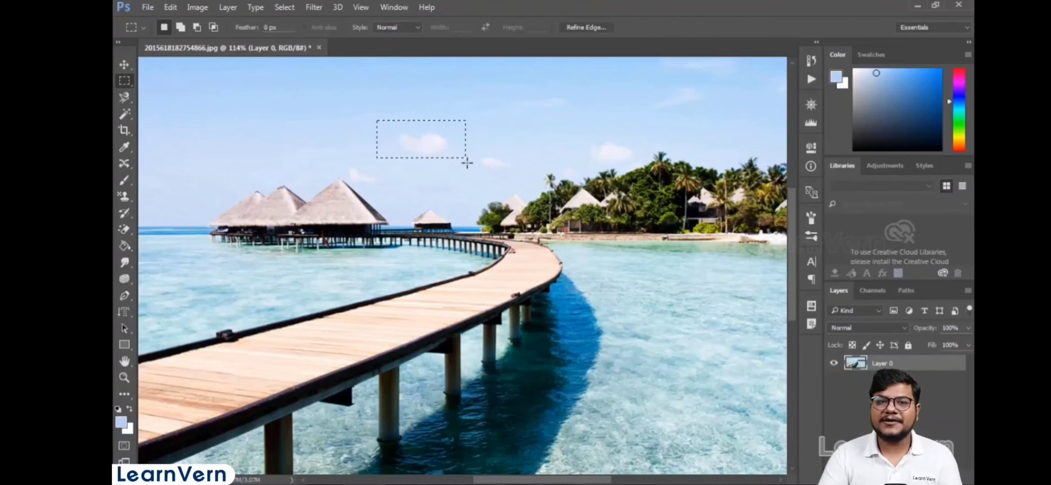
pyautogui.click(284, 7)
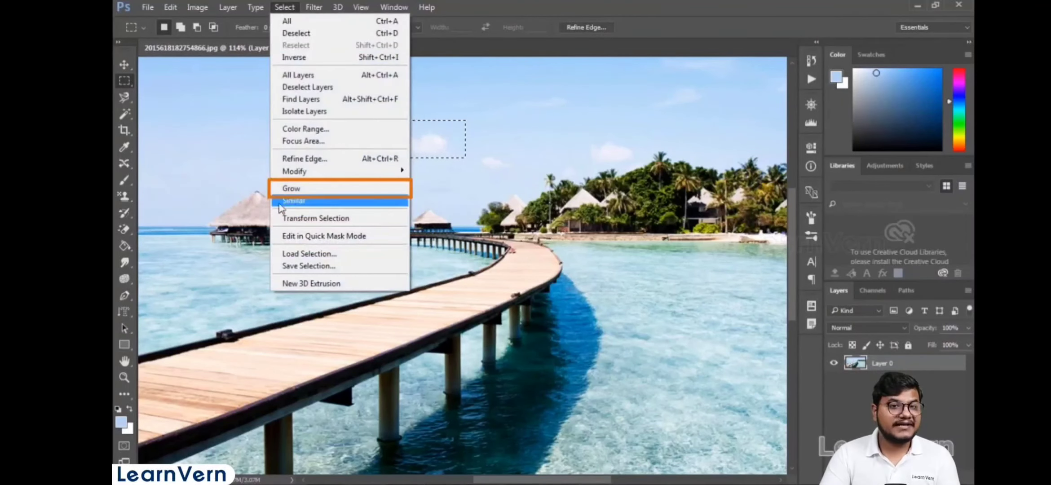
pyautogui.click(292, 189)
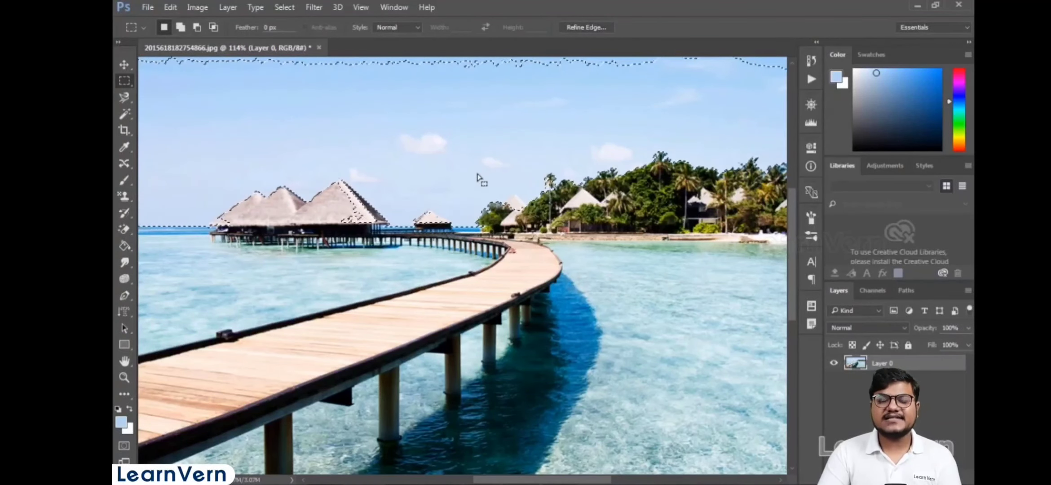
# - Draw a new rectangular marquee around the cloud and apply Similar to select matching colours
pyautogui.scroll(-4, 449, 182)
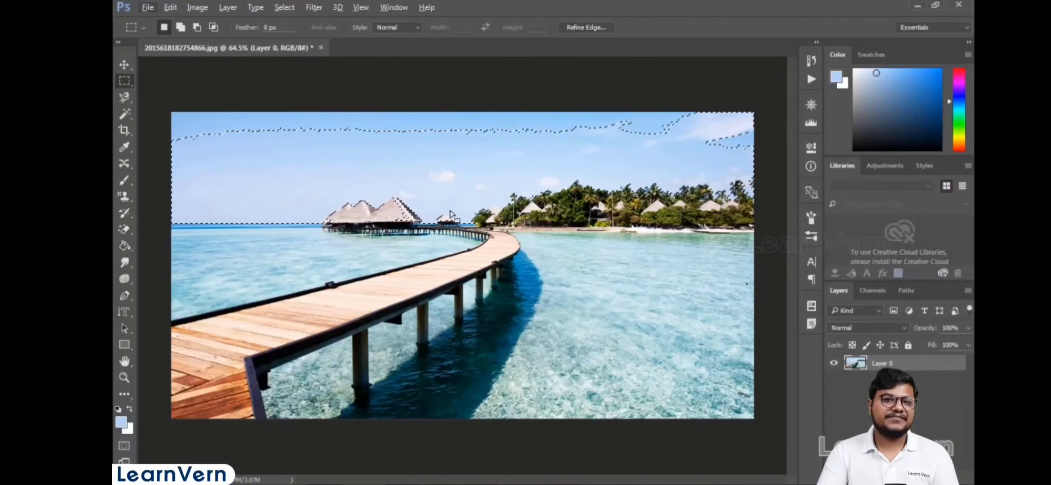
pyautogui.scroll(3, 450, 213)
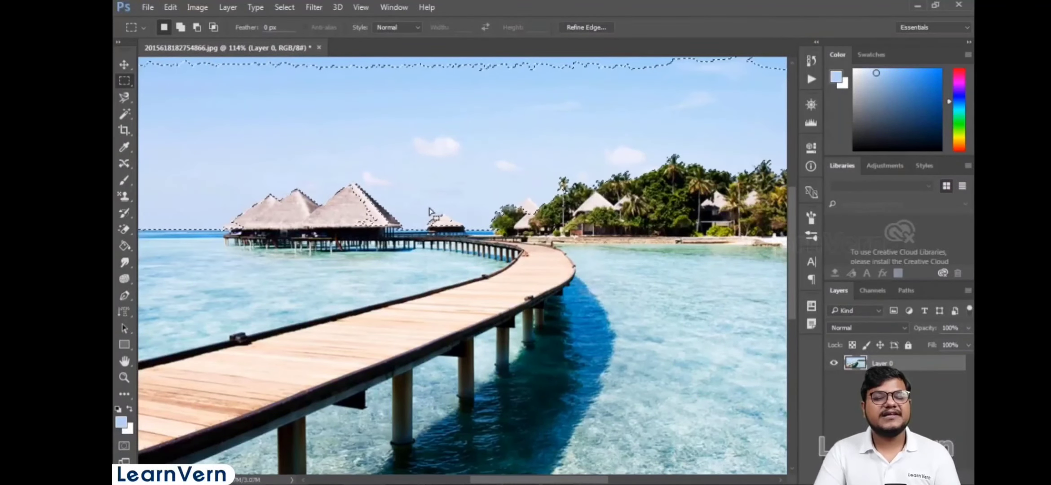
pyautogui.moveTo(411, 124); pyautogui.dragTo(479, 161)
pyautogui.click(285, 6)
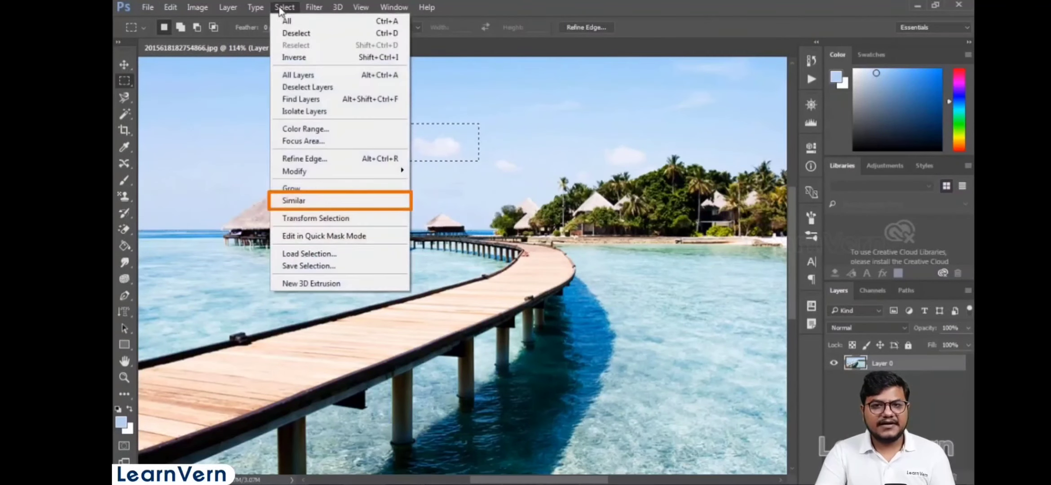
pyautogui.click(338, 207)
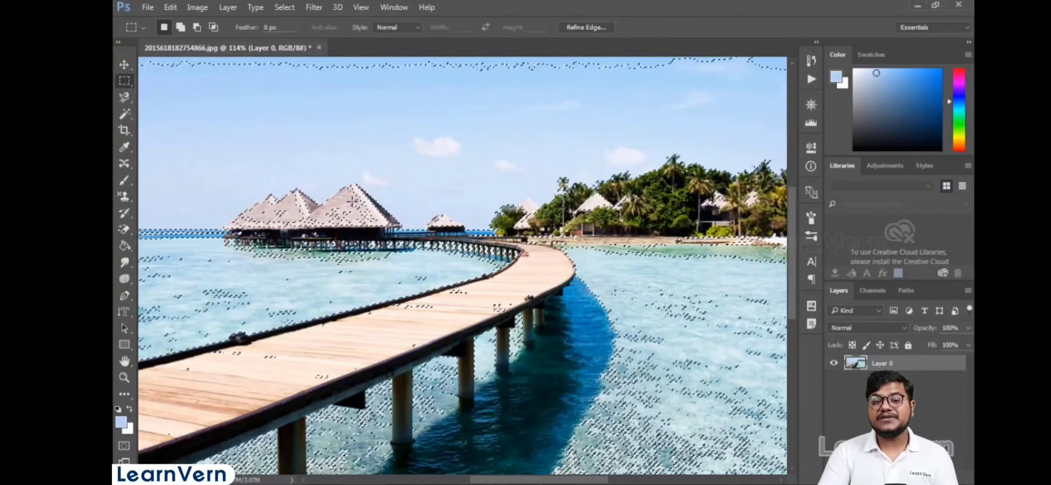
# - Deselect the Similar selection
pyautogui.scroll(1, 463, 282)
pyautogui.scroll(-1, 463, 282)
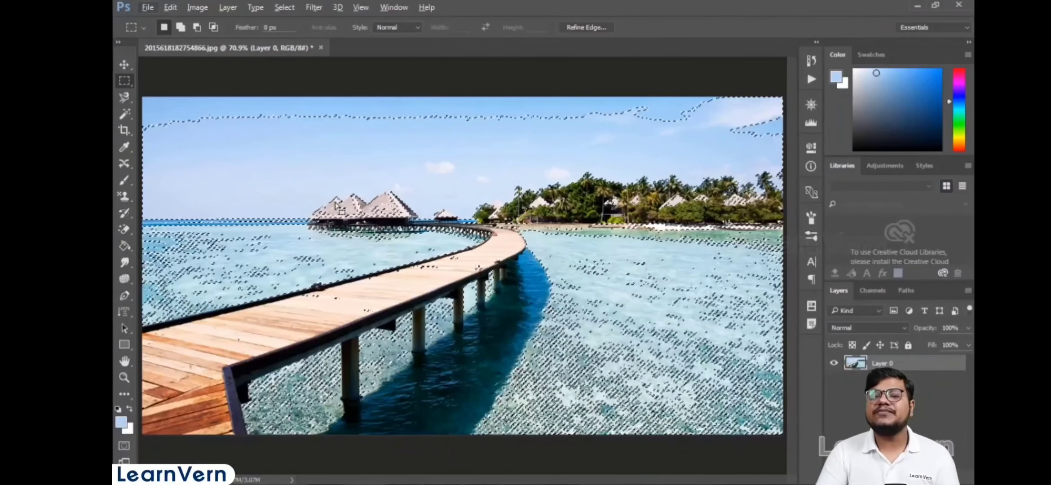
pyautogui.click(376, 140)
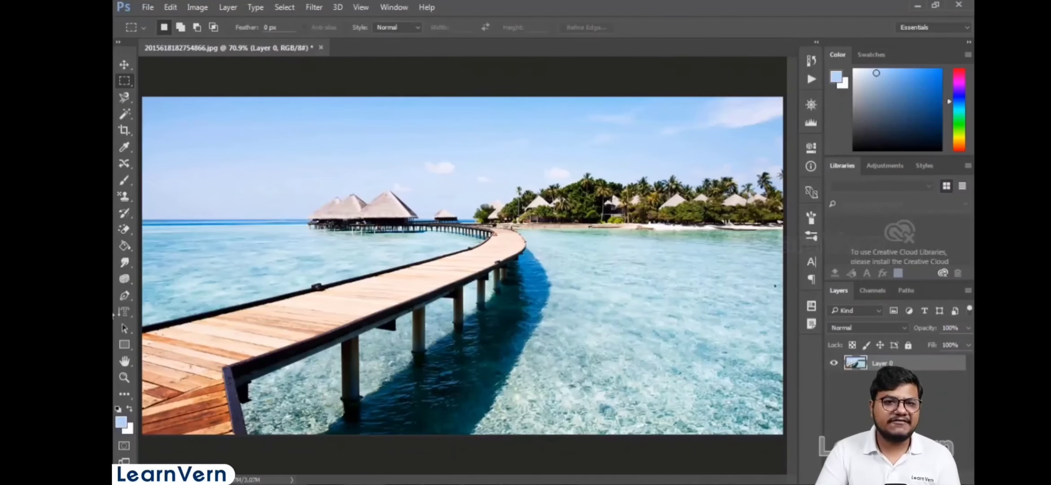
# - Draw a rectangular marquee over the huts and boardwalk and start Transform Selection on it
pyautogui.moveTo(392, 213); pyautogui.dragTo(540, 301)
pyautogui.scroll(3, 518, 239)
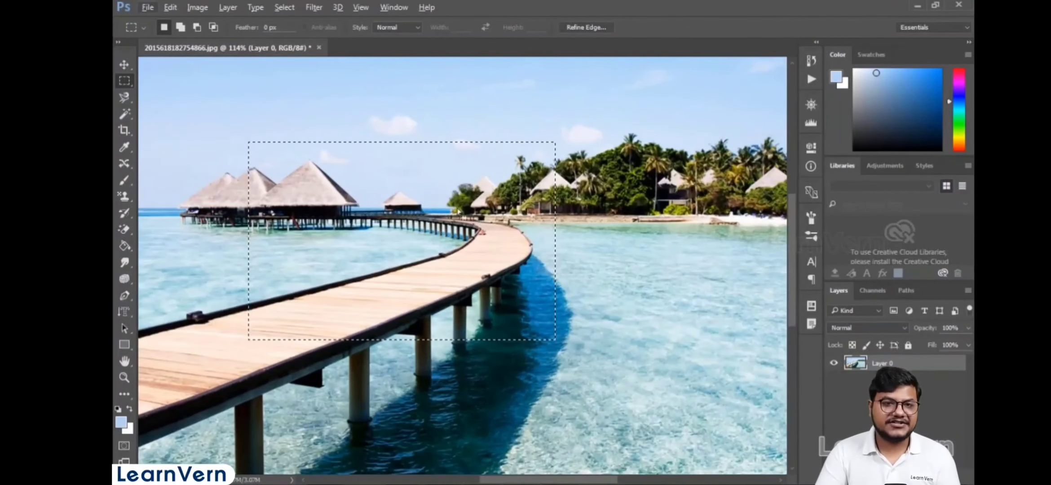
pyautogui.click(124, 65)
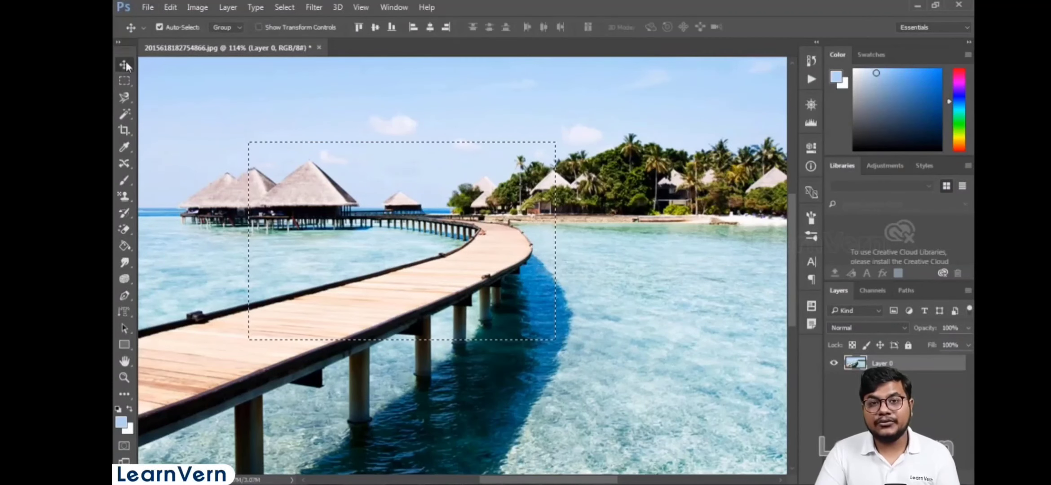
pyautogui.click(284, 7)
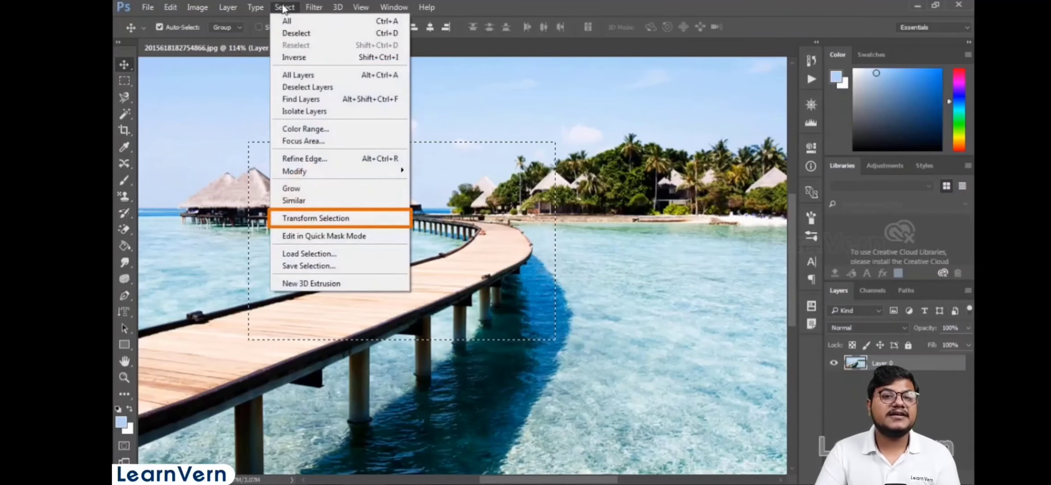
pyautogui.click(386, 218)
# - Select the overwater huts with a lasso outline around their roofs
pyautogui.moveTo(591, 130)
pyautogui.mouseDown()
pyautogui.moveTo(572, 231)
pyautogui.moveTo(516, 269)
pyautogui.moveTo(411, 164)
pyautogui.mouseUp()
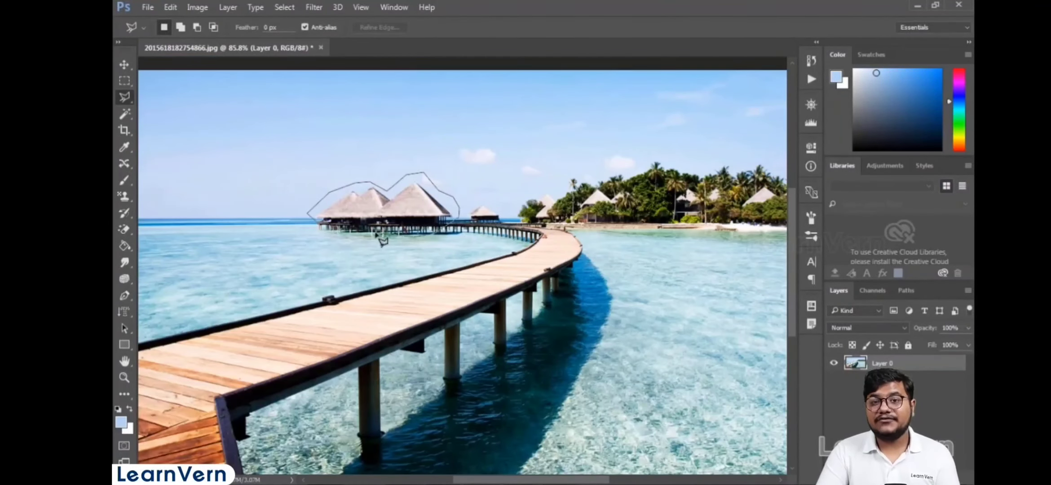
pyautogui.doubleClick(330, 239)
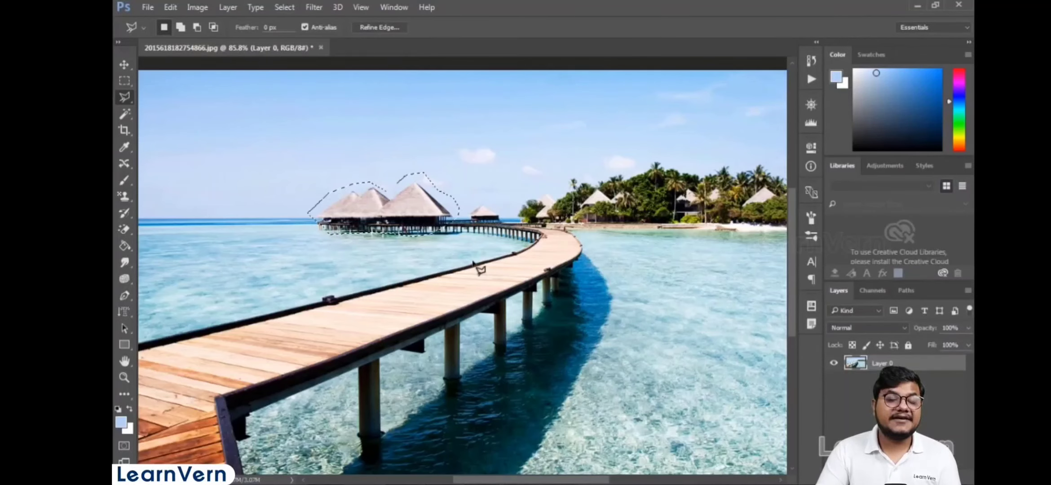
# - Save the hut selection as a new channel named 123
pyautogui.scroll(-1, 481, 265)
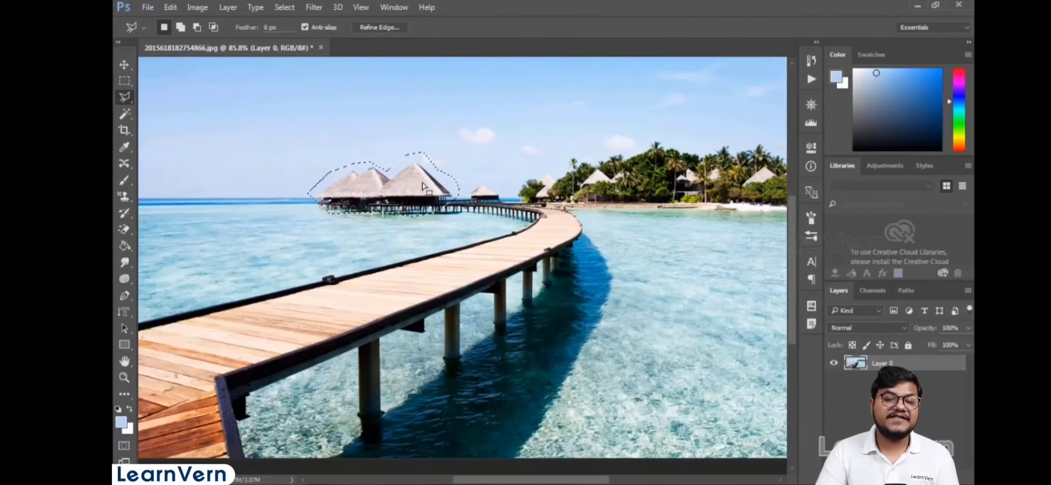
pyautogui.click(284, 7)
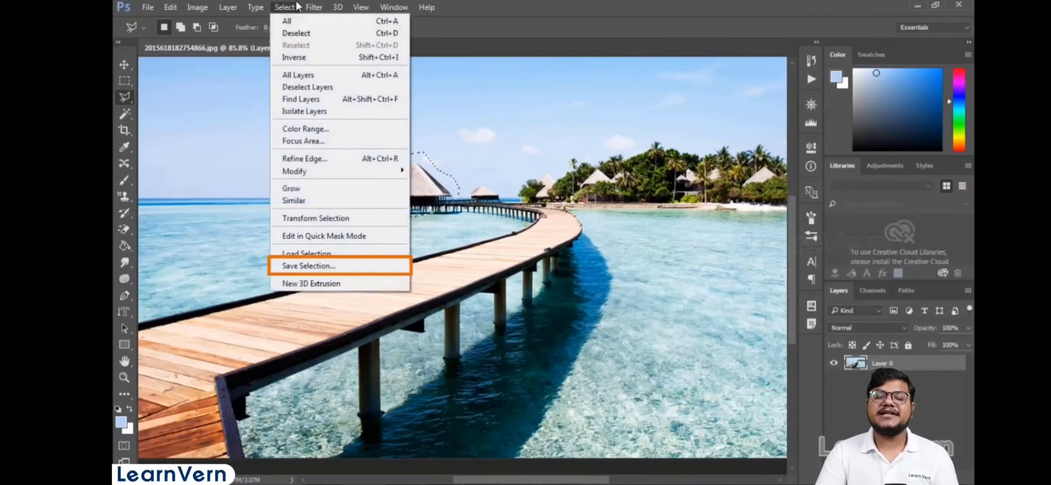
pyautogui.click(312, 267)
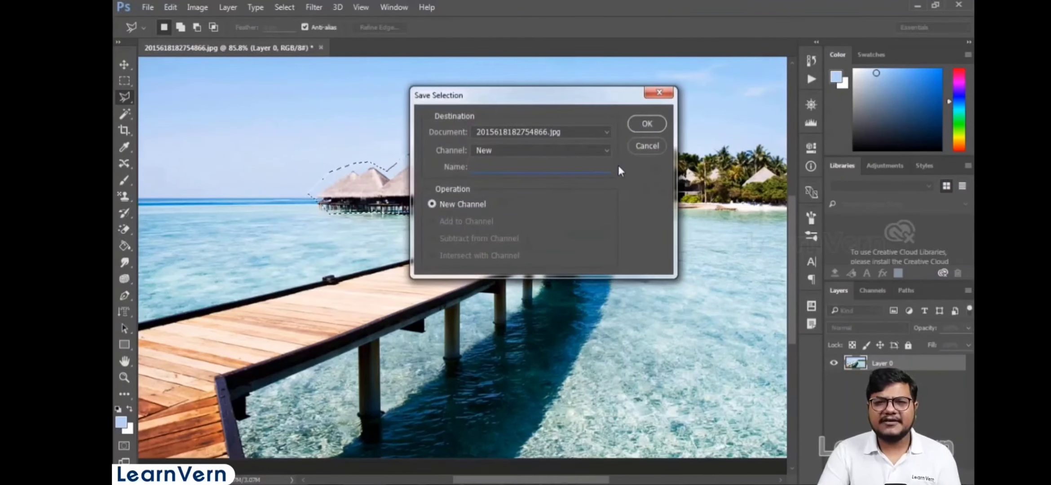
pyautogui.write('123')
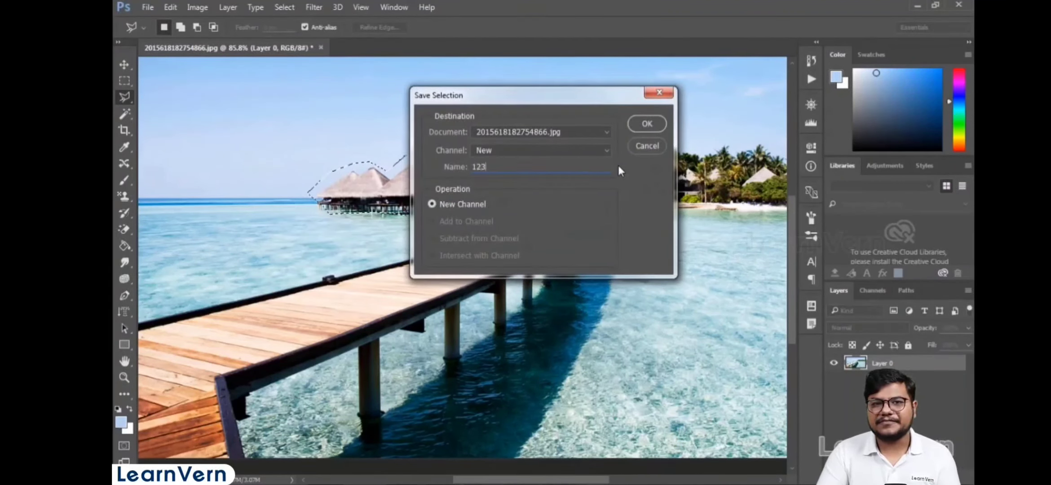
pyautogui.click(647, 125)
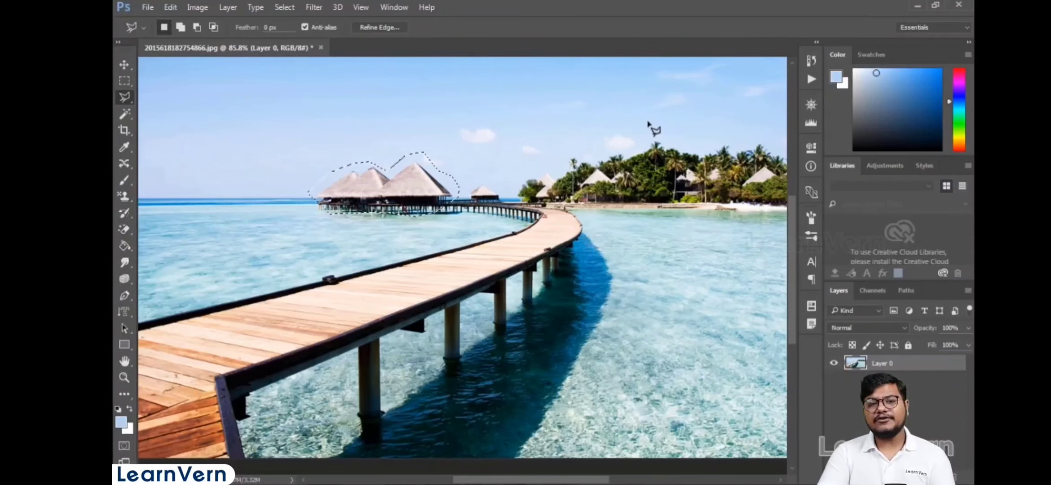
# - Deselect, then load the saved selection from channel 123 as a new selection
pyautogui.hotkey('ctrl', 'd')
pyautogui.scroll(-6, 635, 130)
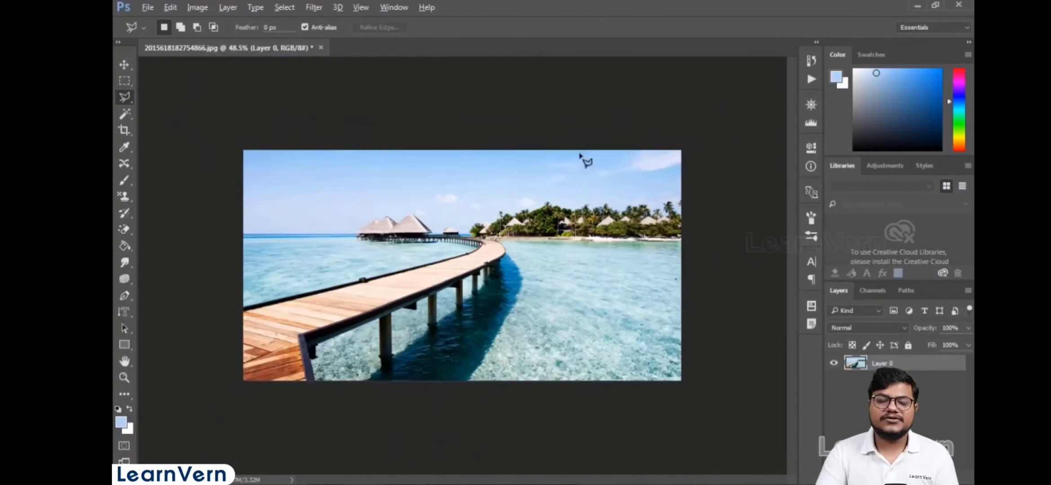
pyautogui.scroll(3, 556, 175)
pyautogui.click(124, 65)
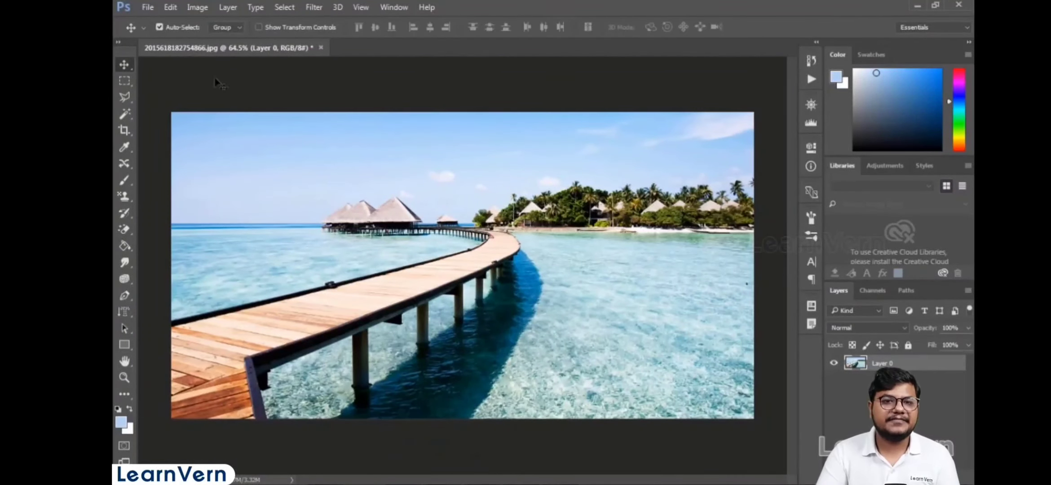
pyautogui.click(284, 7)
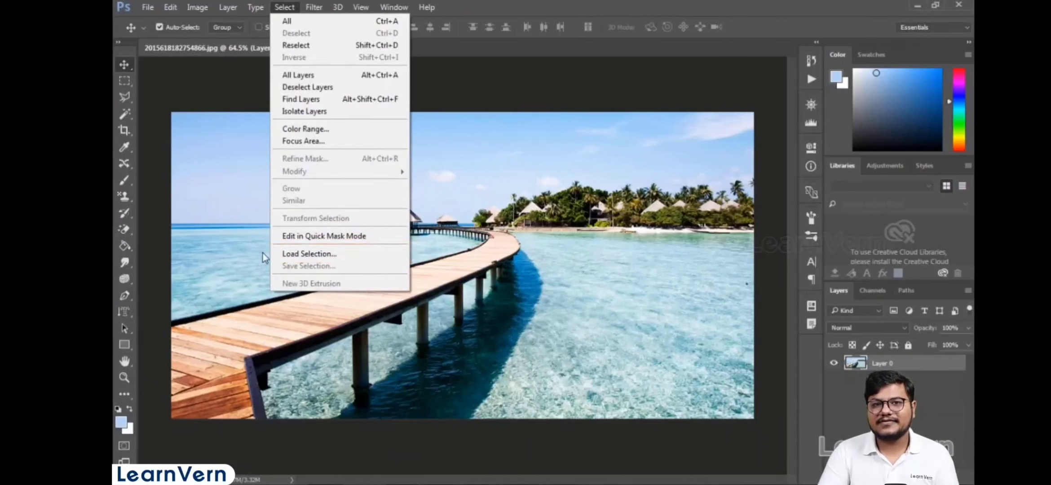
pyautogui.click(297, 255)
pyautogui.click(597, 149)
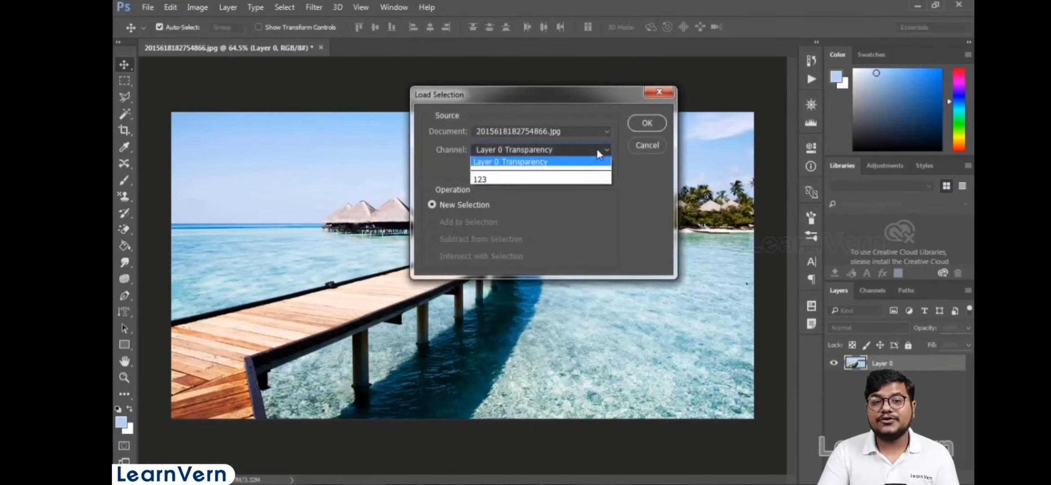
pyautogui.click(485, 180)
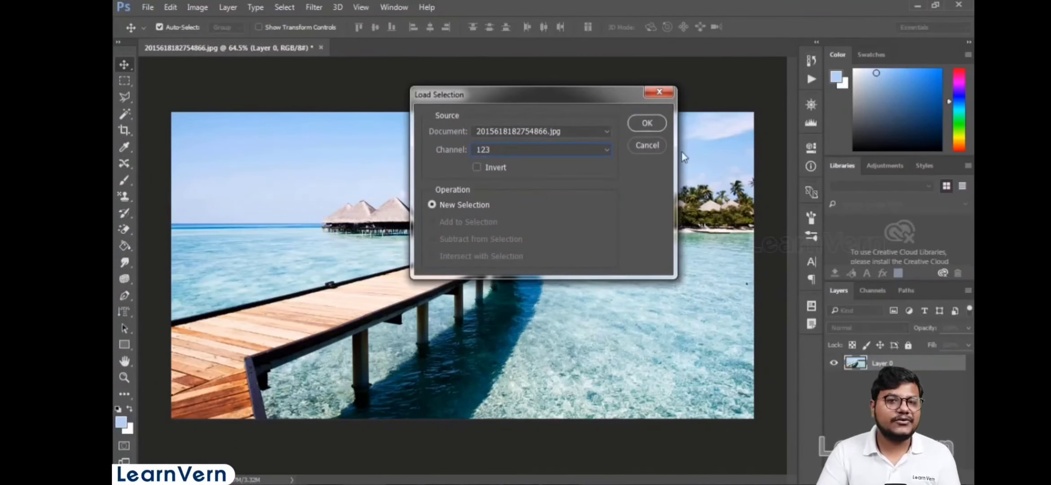
pyautogui.click(646, 125)
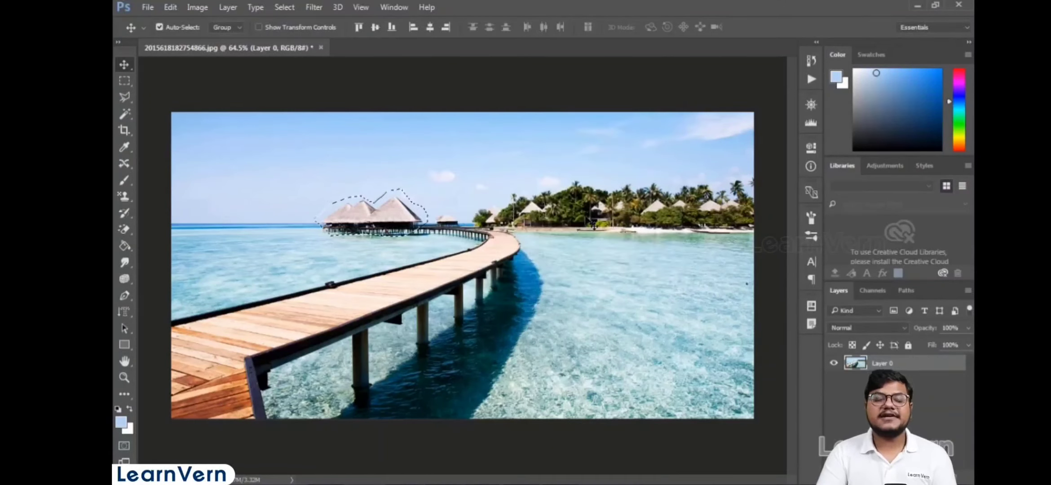
# - Deselect and open blue_green_beach.jpg from the teach folder
pyautogui.hotkey('ctrl', 'd')
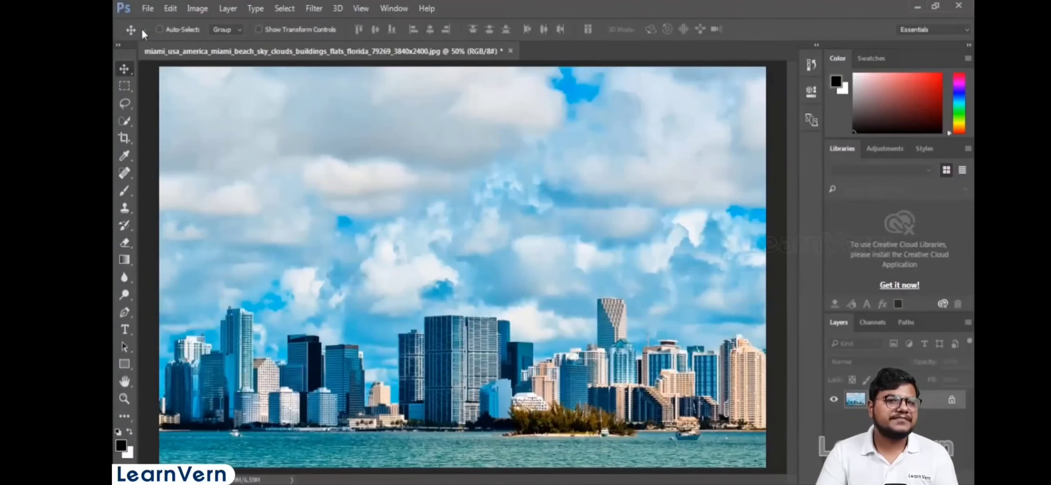
pyautogui.click(148, 8)
pyautogui.click(158, 37)
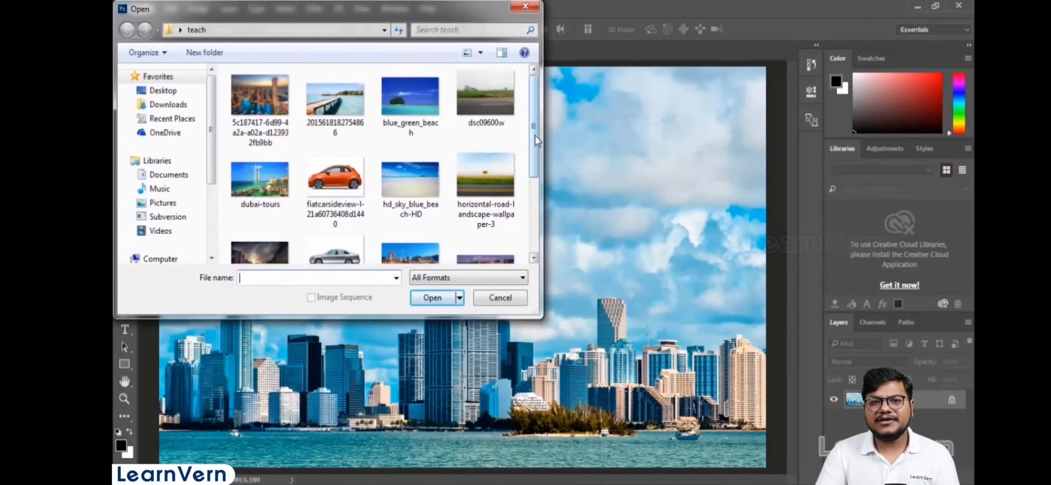
pyautogui.doubleClick(409, 96)
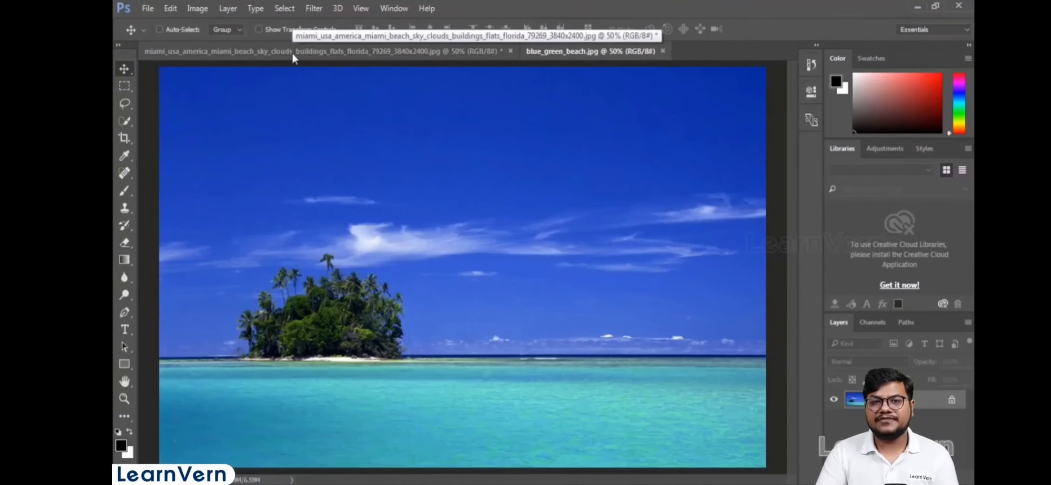
# - Select the entire Miami skyline image with the Rectangular Marquee Tool and copy it
pyautogui.click(384, 52)
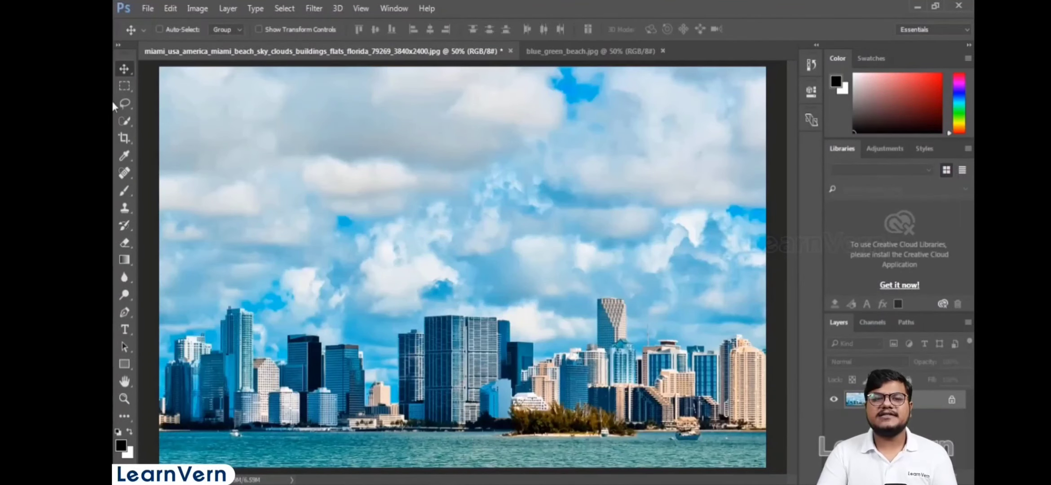
pyautogui.rightClick(123, 87)
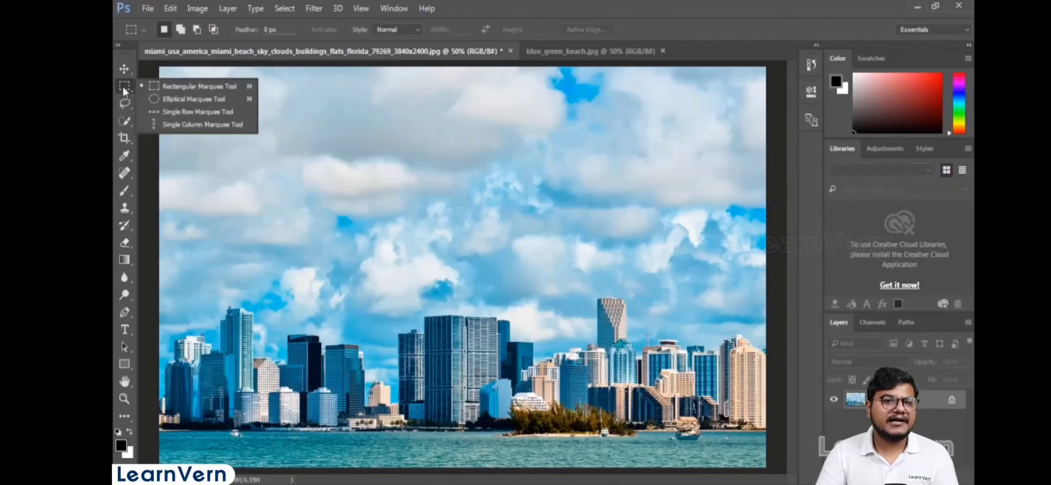
pyautogui.click(198, 86)
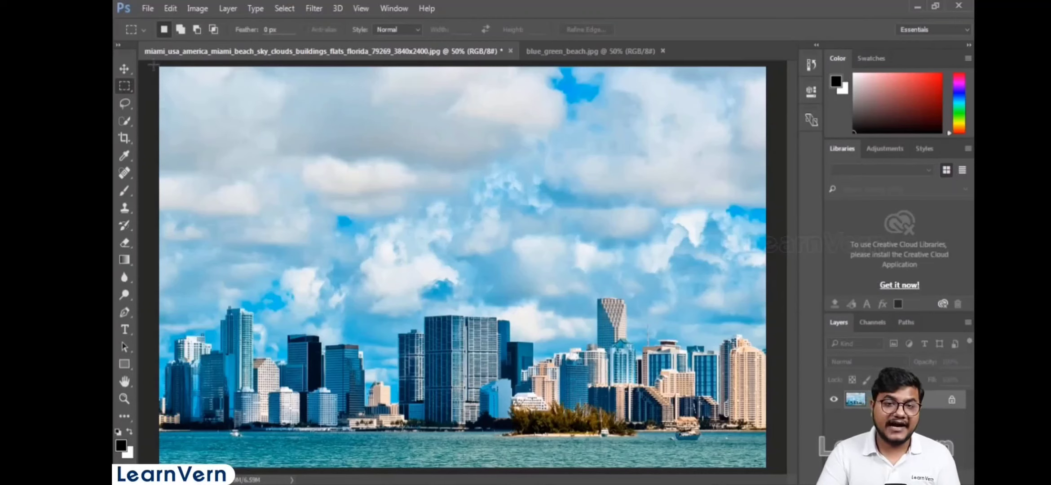
pyautogui.moveTo(154, 65); pyautogui.dragTo(803, 431)
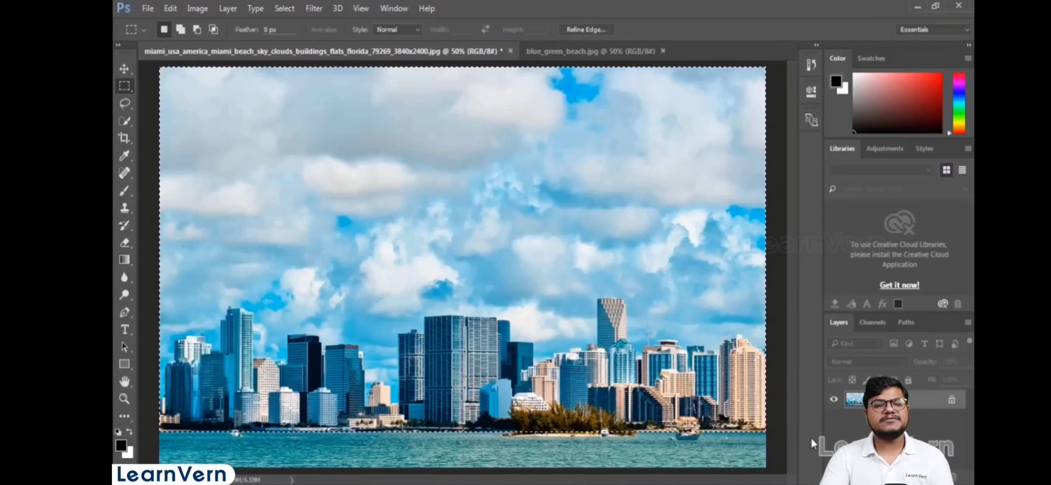
pyautogui.hotkey('ctrl', 'c')
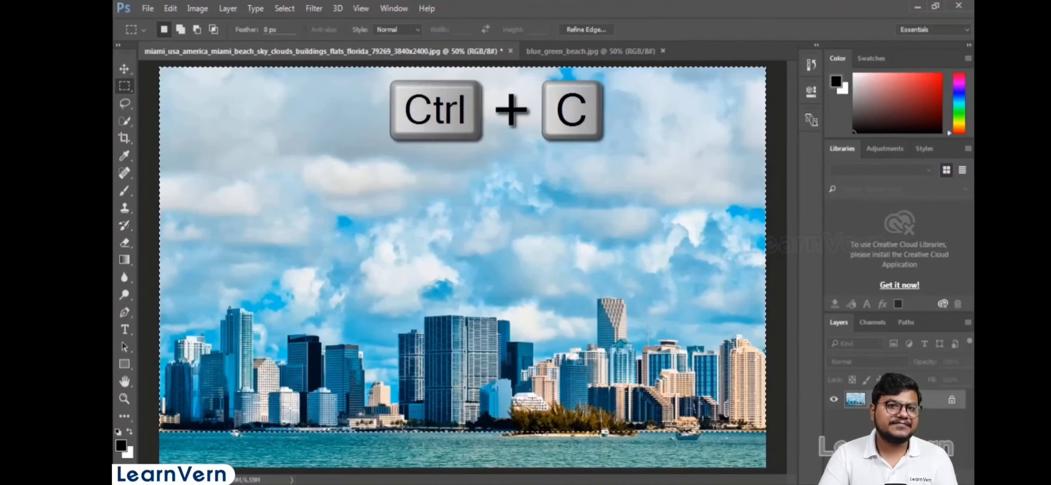
# - Paste the copied skyline into the blue_green_beach.jpg image as a new layer
pyautogui.click(570, 53)
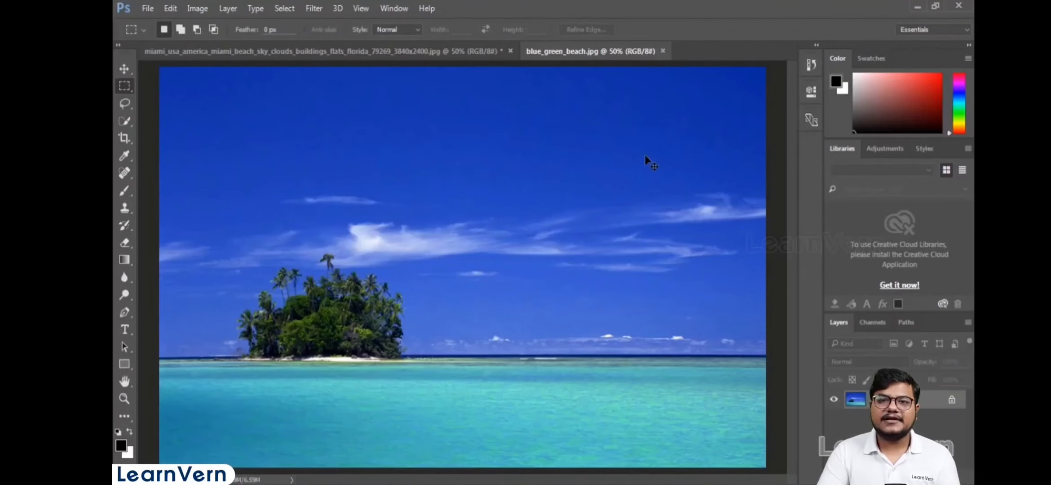
pyautogui.hotkey('ctrl', 'v')
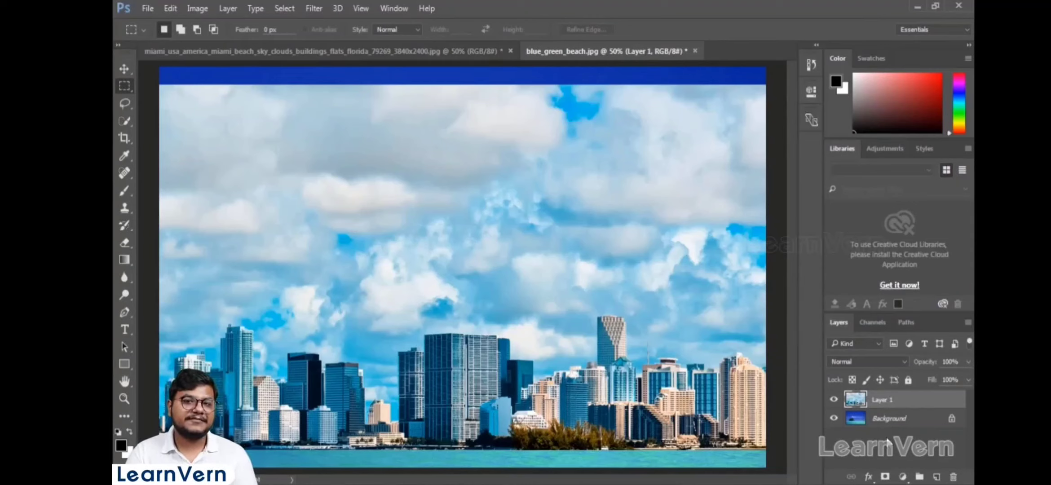
# - Convert the locked Background of blue_green_beach.jpg into a regular layer named Layer 0
pyautogui.doubleClick(907, 419)
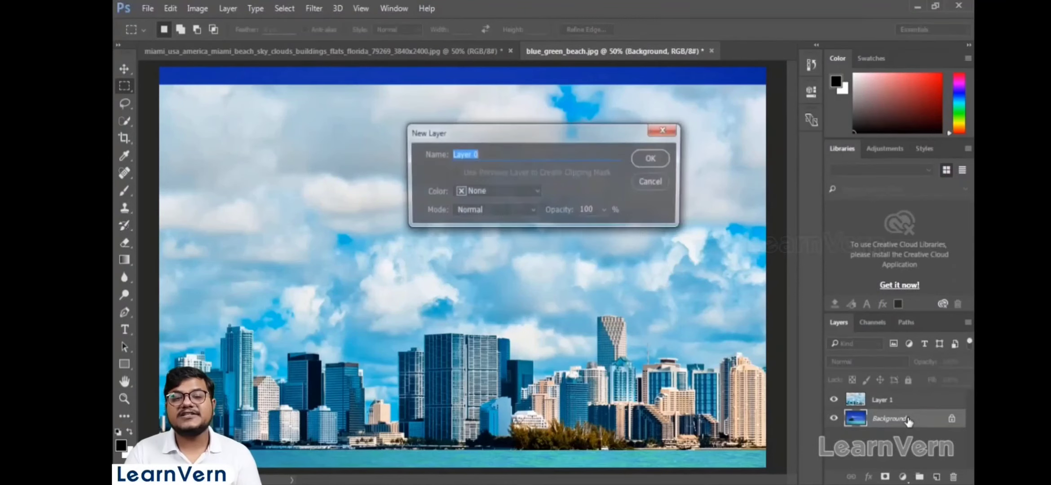
pyautogui.click(653, 159)
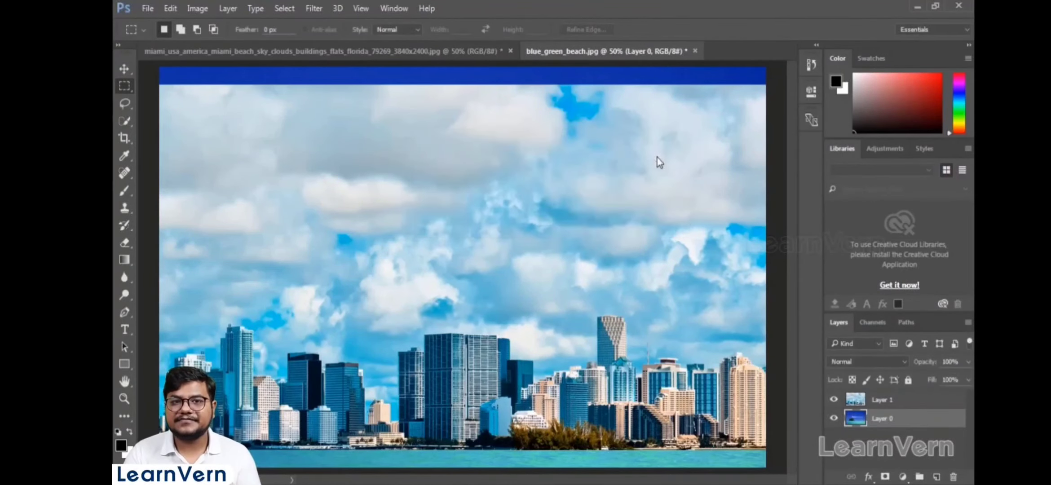
# - Move the pasted skyline layer upward with the Move Tool, and toggle its visibility off and on to compare
pyautogui.click(919, 399)
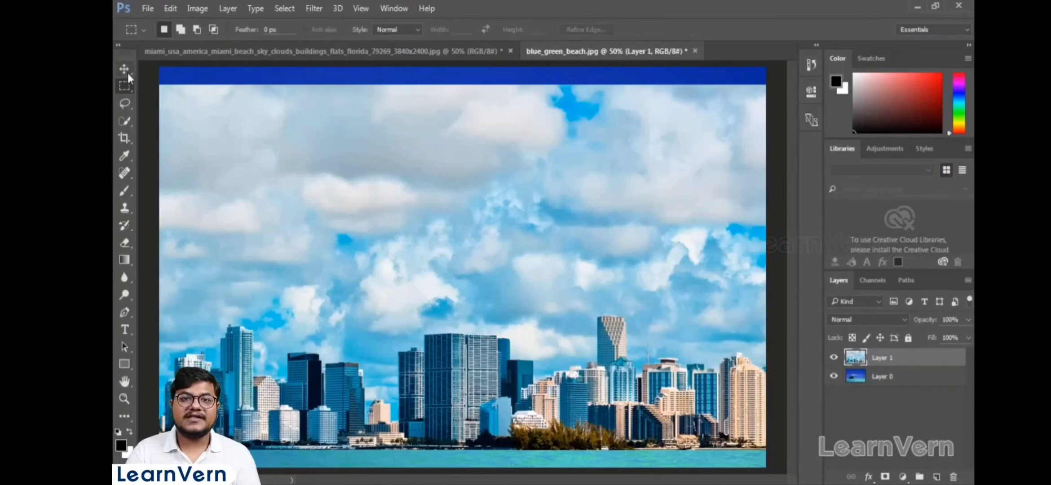
pyautogui.click(126, 71)
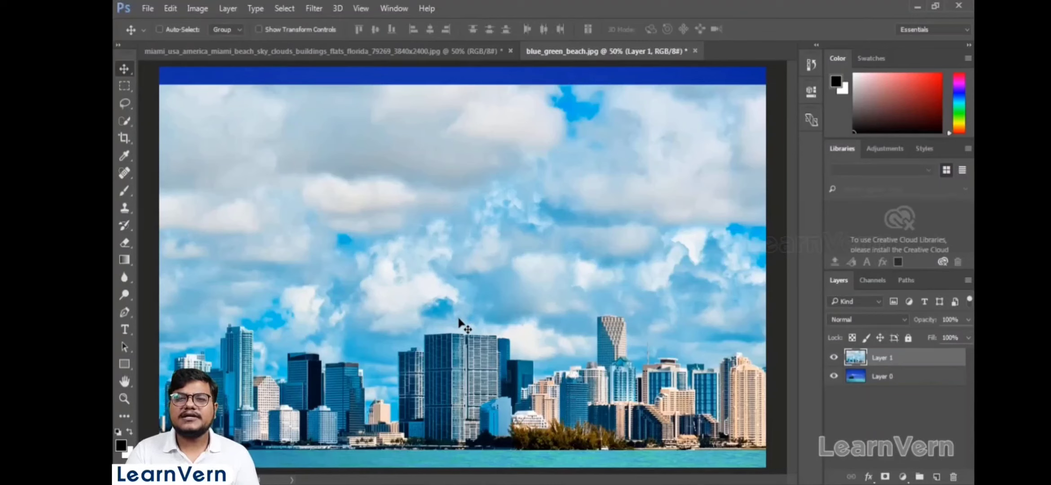
pyautogui.moveTo(458, 320); pyautogui.dragTo(462, 304)
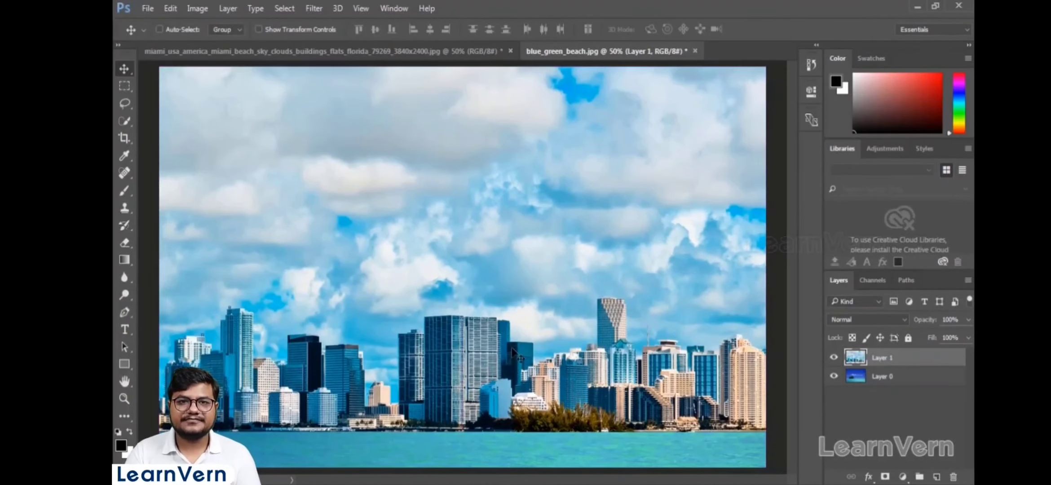
pyautogui.moveTo(512, 349); pyautogui.dragTo(510, 293)
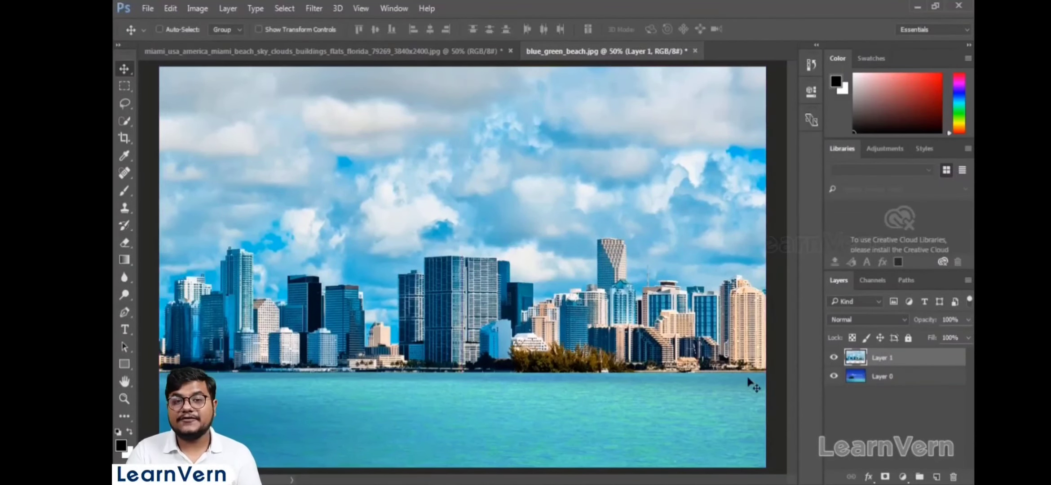
pyautogui.click(834, 358)
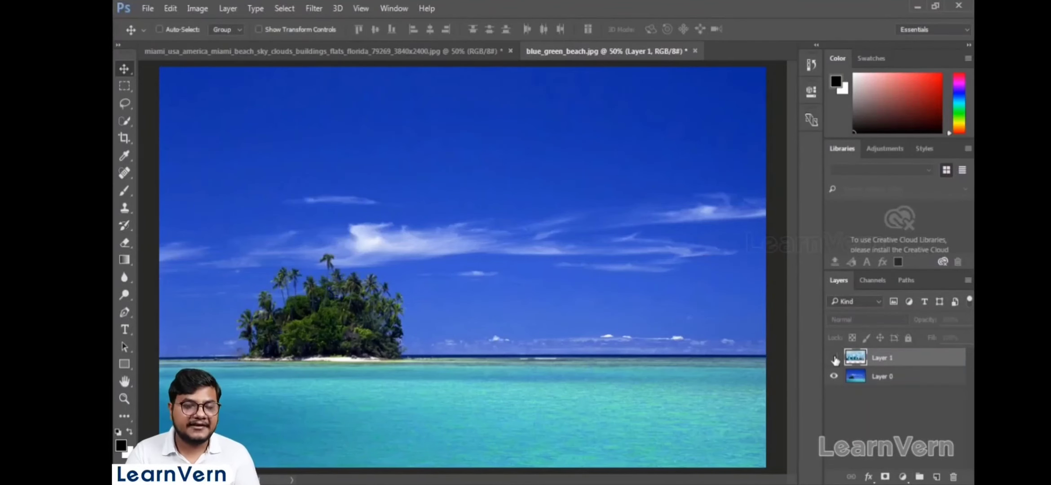
pyautogui.click(833, 358)
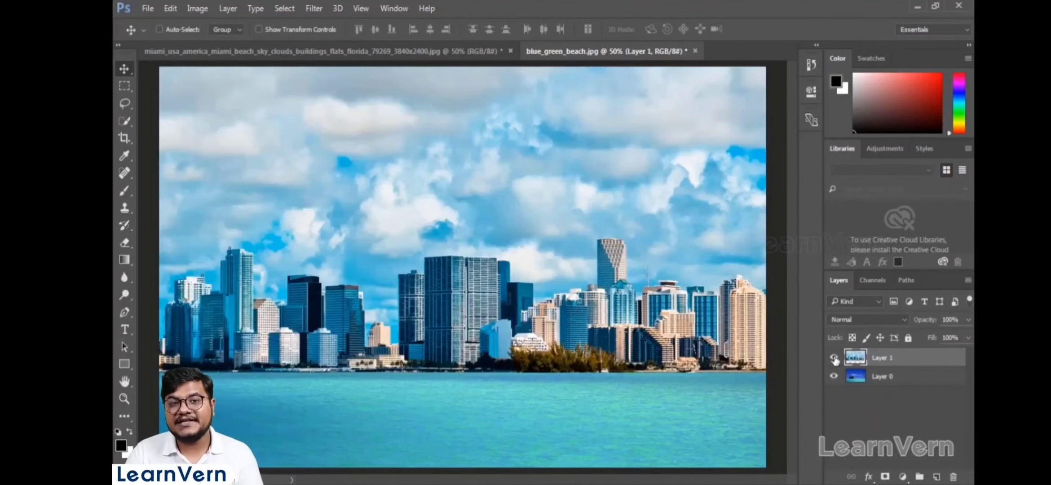